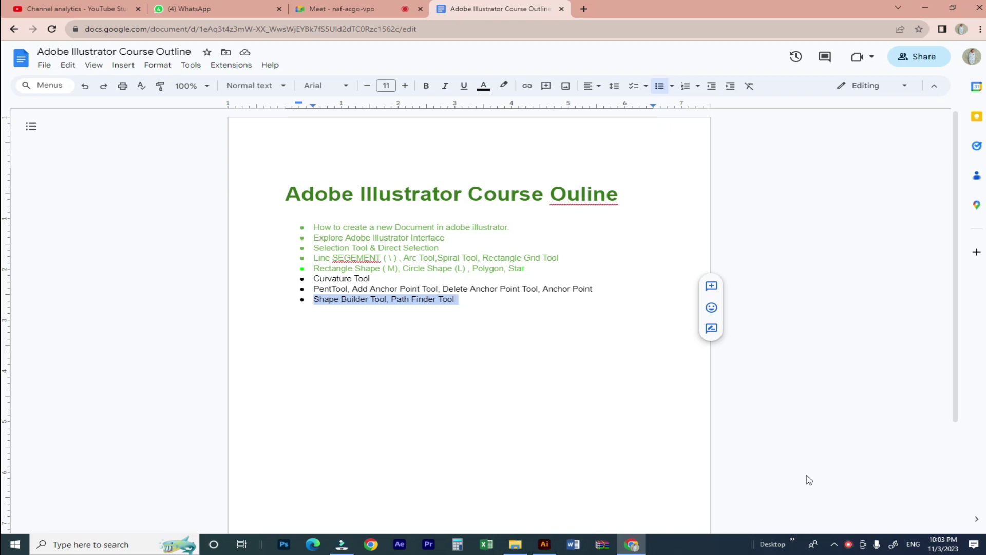
Step: Lower the system speaker volume to 30
click(834, 544)
click(870, 533)
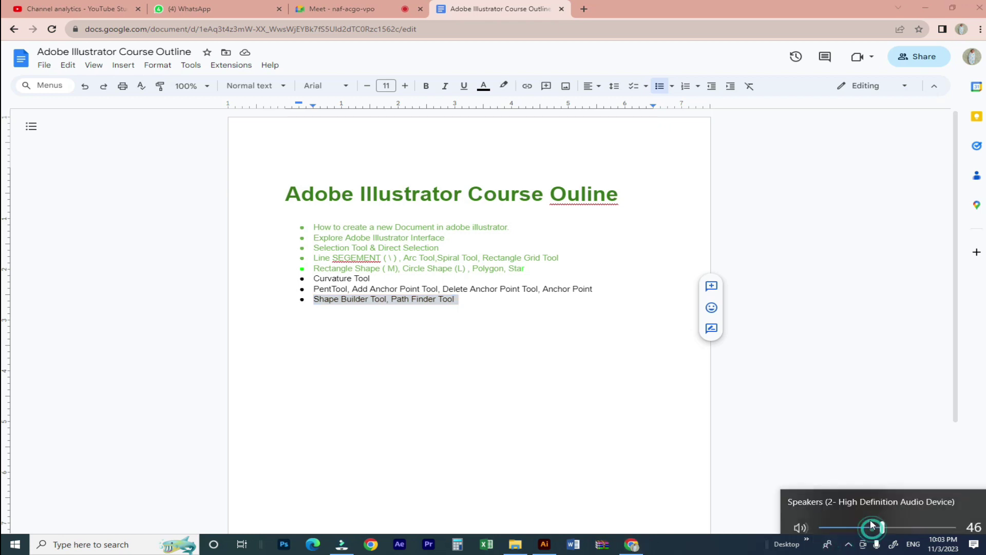
drag(882, 519, 863, 520)
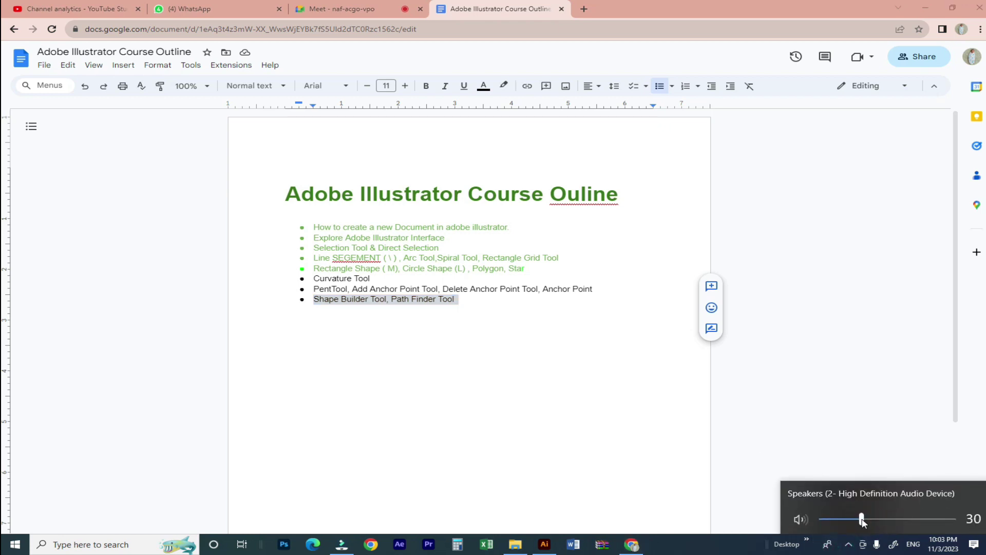
click(725, 552)
Step: Highlight the outline bullet "Shape Builder Tool, Path Finder Tool" to point out the lesson topic
click(424, 301)
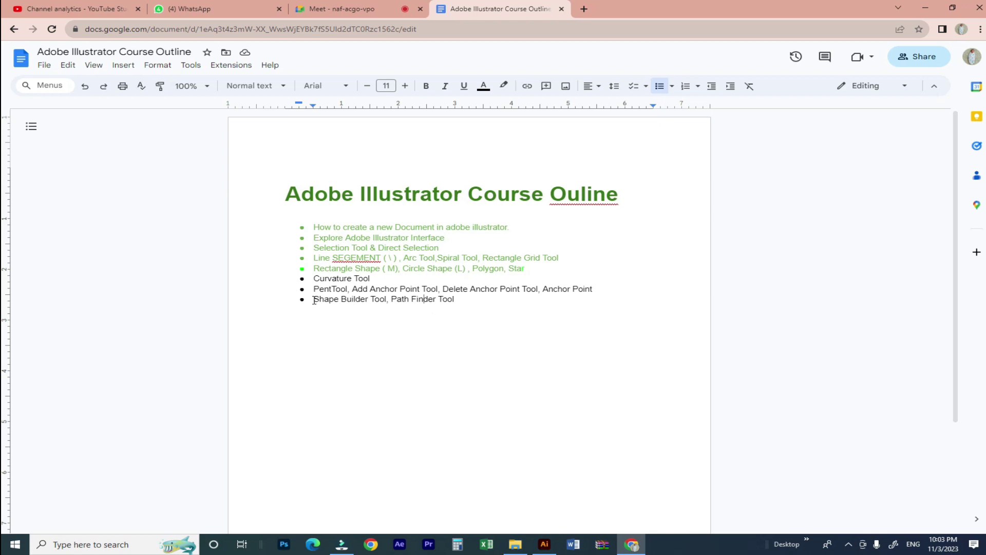
drag(321, 300, 449, 304)
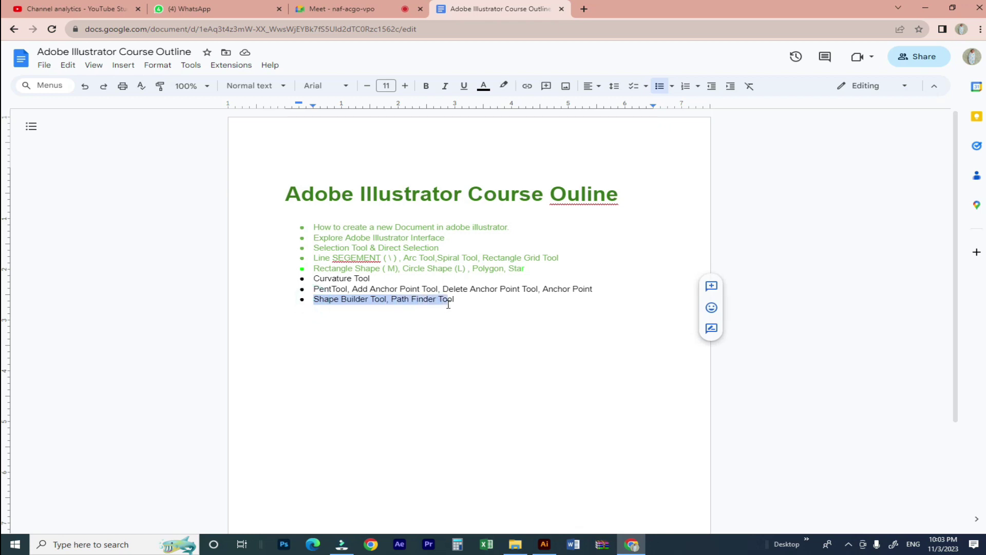
drag(450, 304, 460, 305)
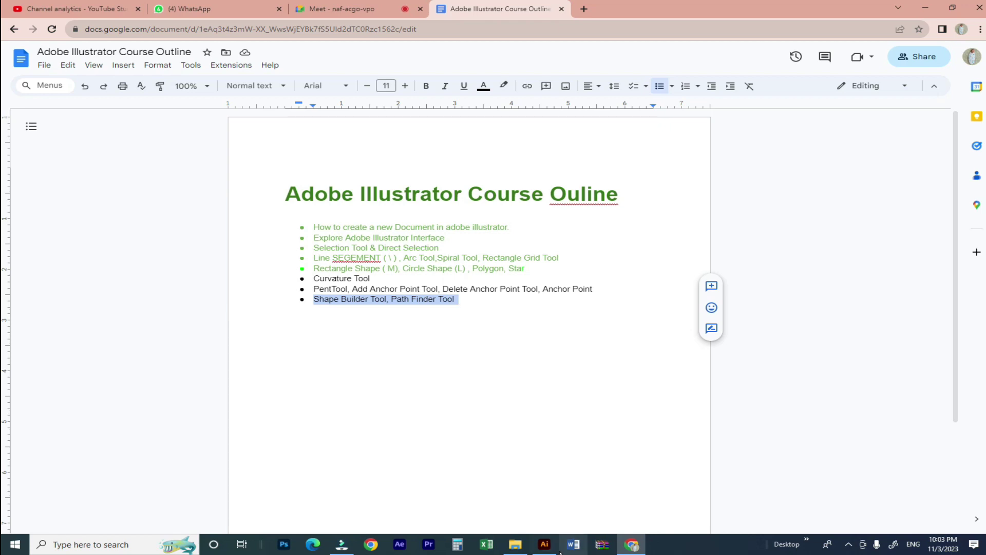
Step: Switch to Adobe Illustrator and draw a red circle about 278 px wide in the upper part of the artboard
click(545, 544)
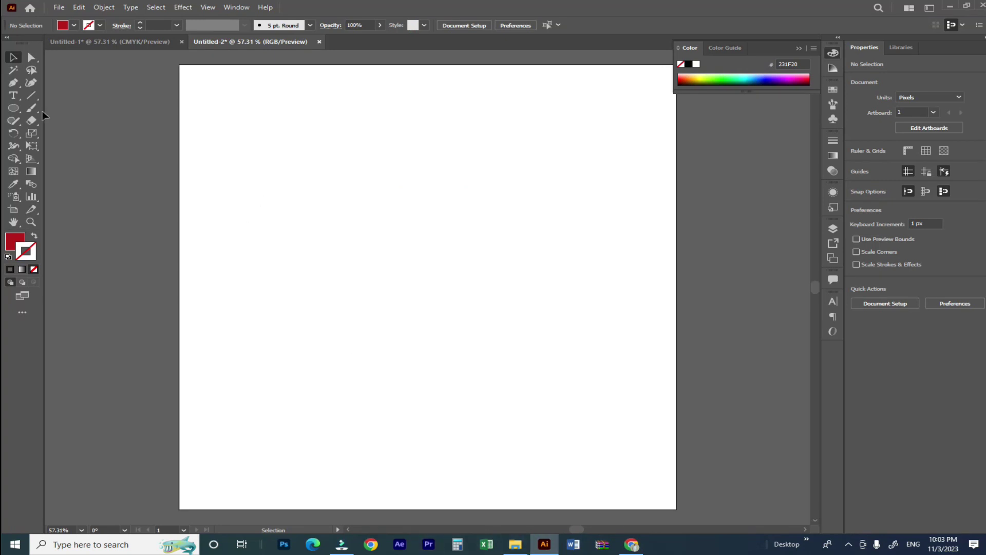
click(13, 108)
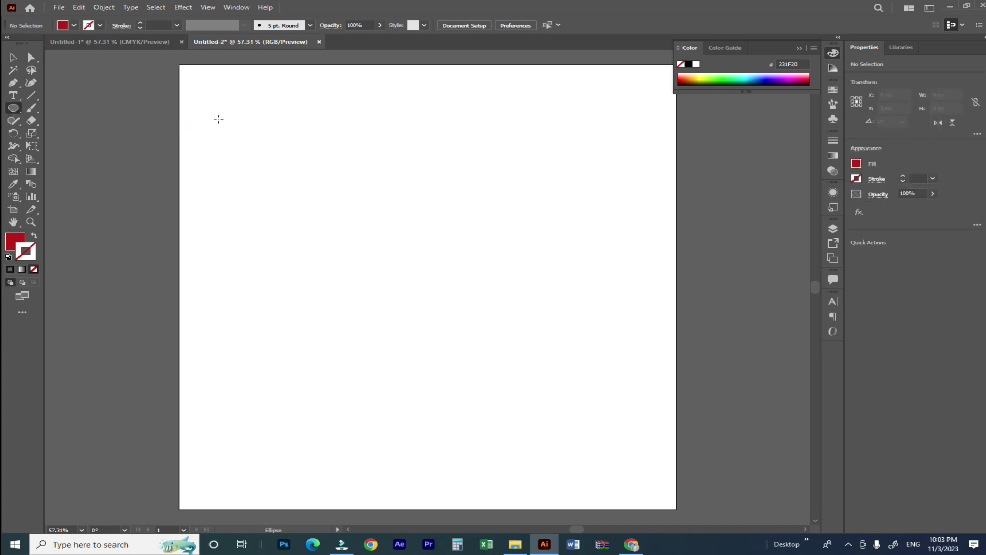
drag(218, 118, 348, 234)
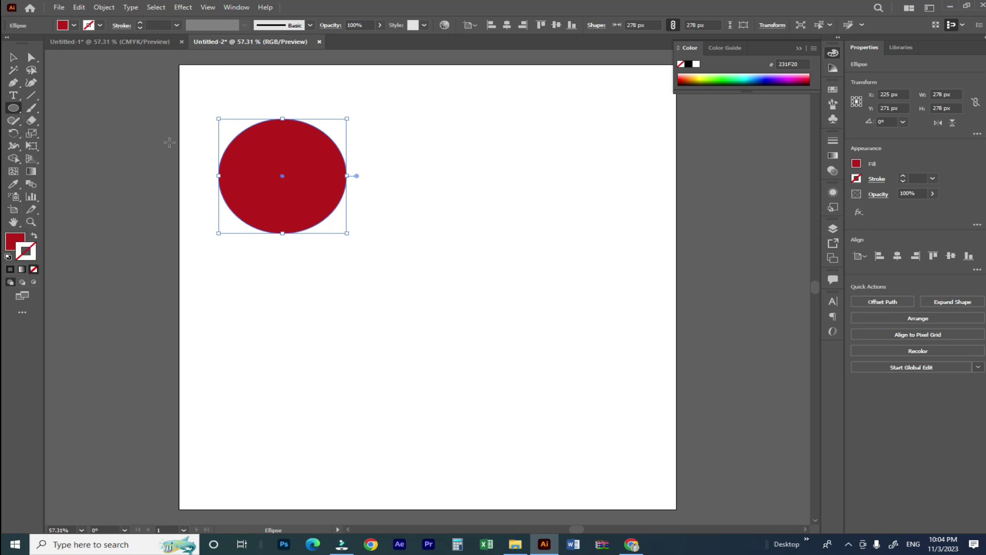
Step: Duplicate the red circle horizontally so that the copy partly overlaps the original
click(13, 57)
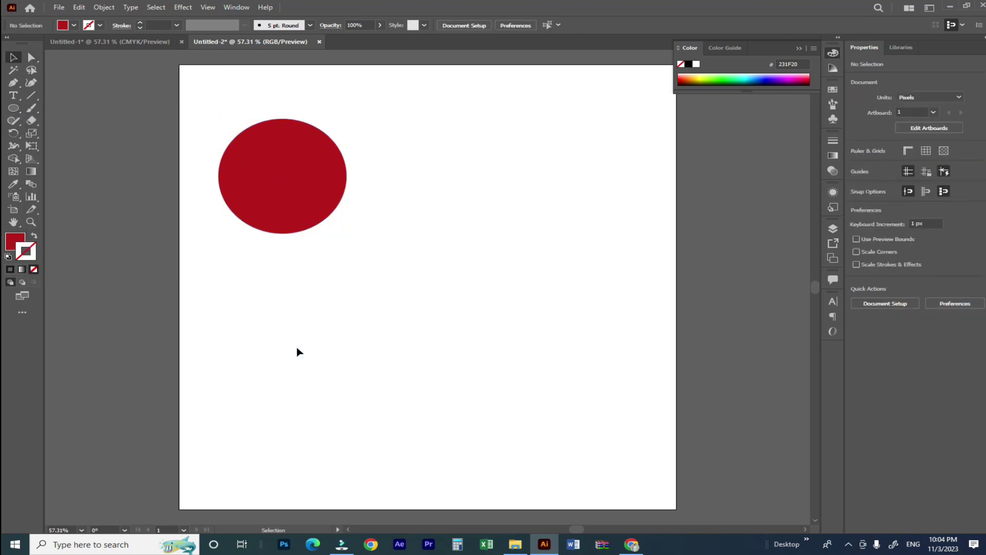
drag(302, 232, 384, 257)
click(318, 311)
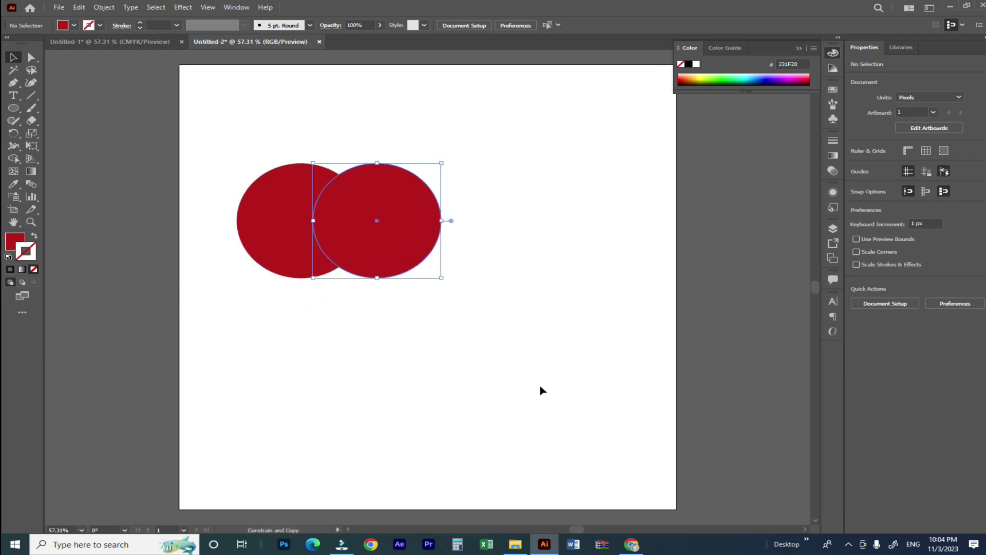
click(513, 361)
Step: Shift the left circle slightly outward to reduce the overlap and select both circles
drag(194, 146, 508, 341)
click(229, 152)
drag(265, 218, 242, 213)
click(302, 292)
drag(199, 109, 485, 333)
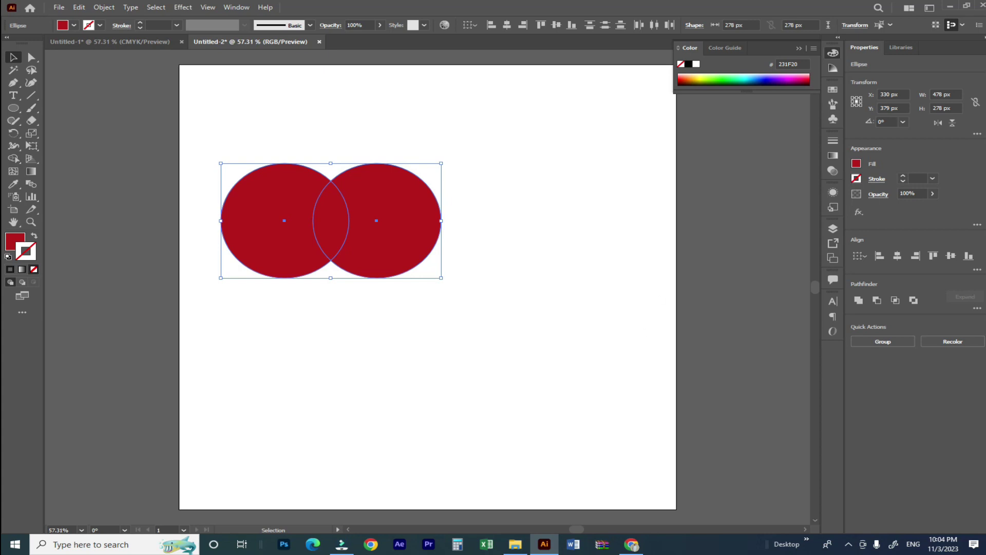
Step: Switch to the Google Meet call, dismiss the raised-hand notice and present the entire screen
click(632, 543)
click(326, 6)
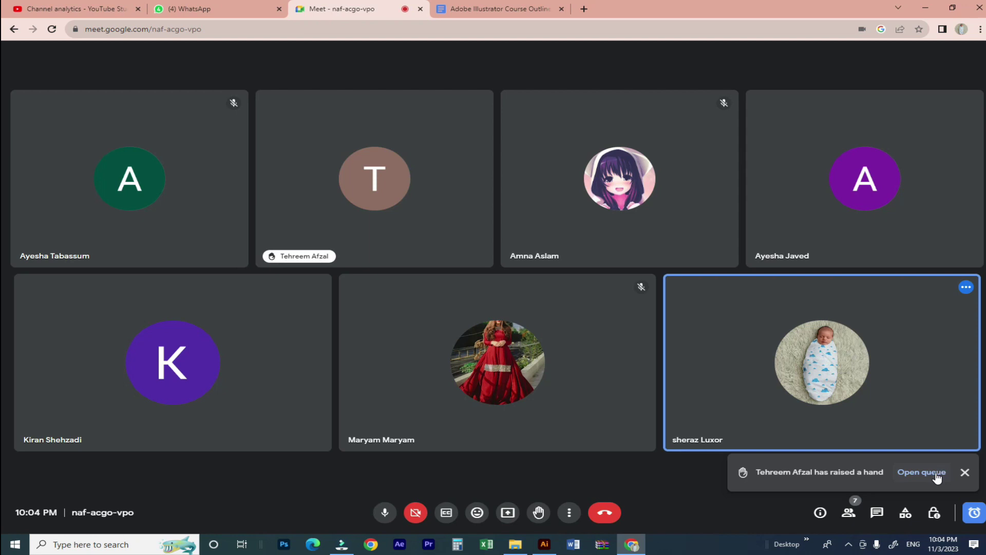
click(964, 472)
click(507, 512)
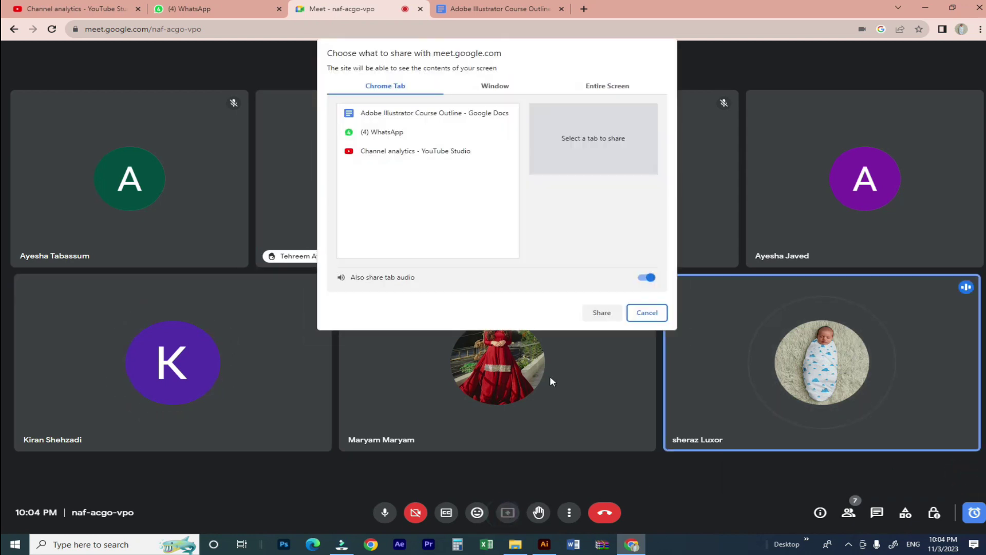
click(607, 85)
click(415, 154)
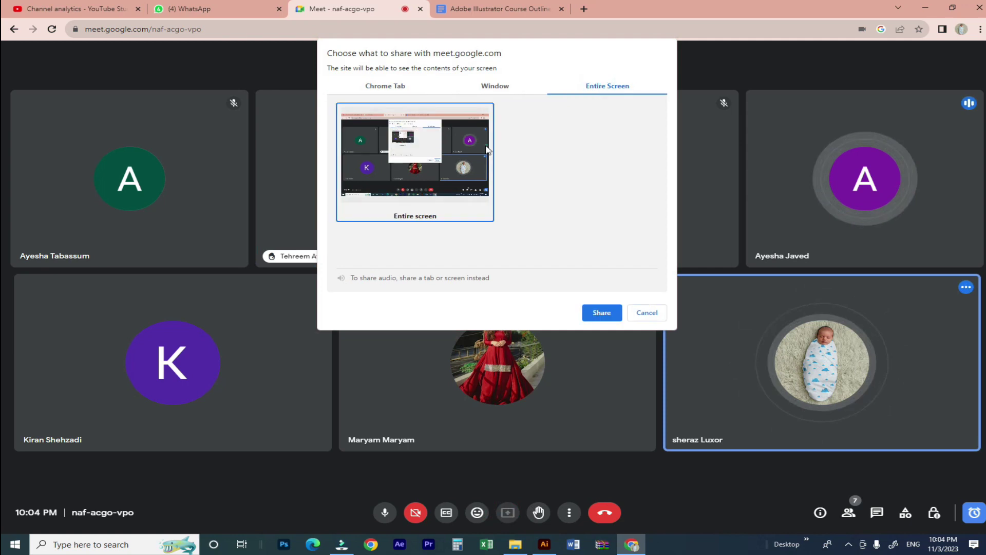
click(599, 314)
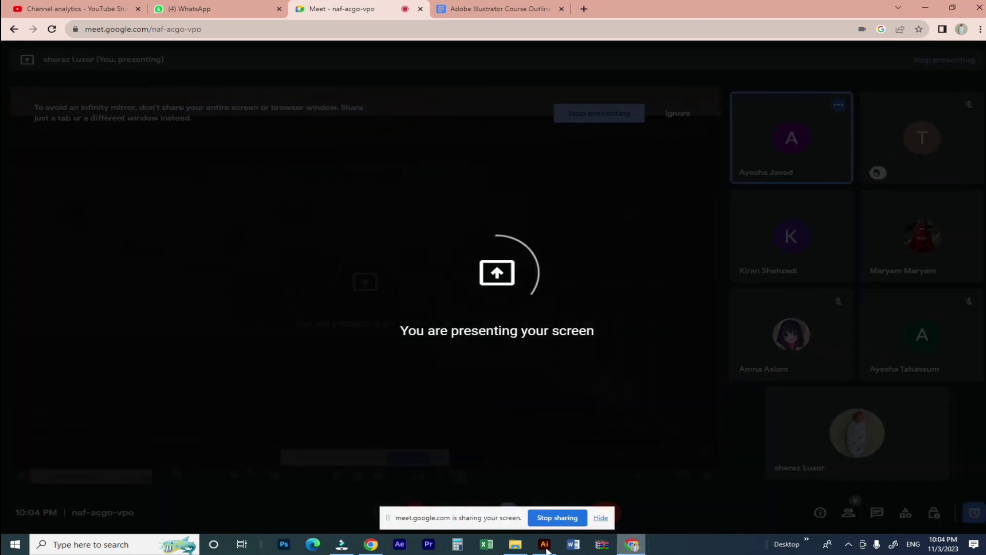
Step: Return to Illustrator and move the right circle away until it barely touches the left one
click(554, 549)
click(501, 387)
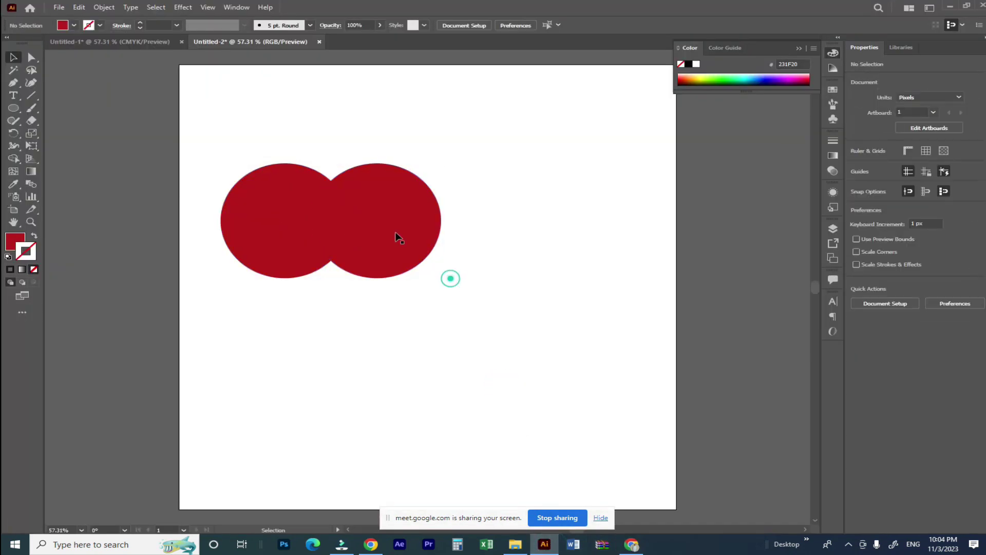
drag(395, 233, 431, 280)
click(431, 282)
drag(412, 239, 379, 239)
click(431, 287)
drag(190, 135, 473, 258)
click(482, 330)
click(568, 377)
drag(477, 219, 438, 229)
click(486, 260)
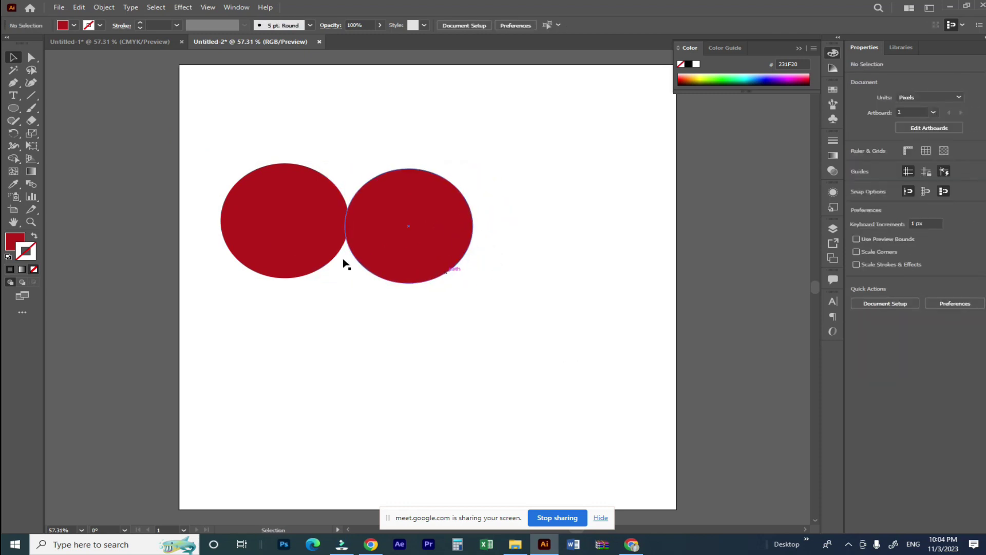
Step: Move the right circle back over the left one, level with it, and select both circles
drag(13, 108, 63, 132)
click(14, 57)
drag(386, 213, 354, 210)
drag(177, 143, 448, 323)
click(450, 326)
click(401, 234)
drag(513, 148, 251, 312)
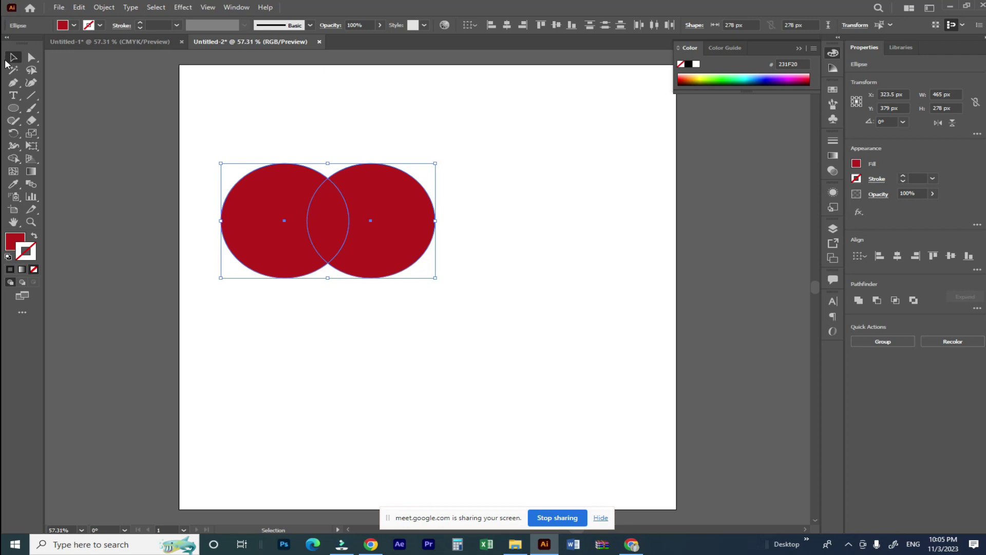
Step: Merge the two overlapping circles into a single shape with the Shape Builder tool
click(14, 160)
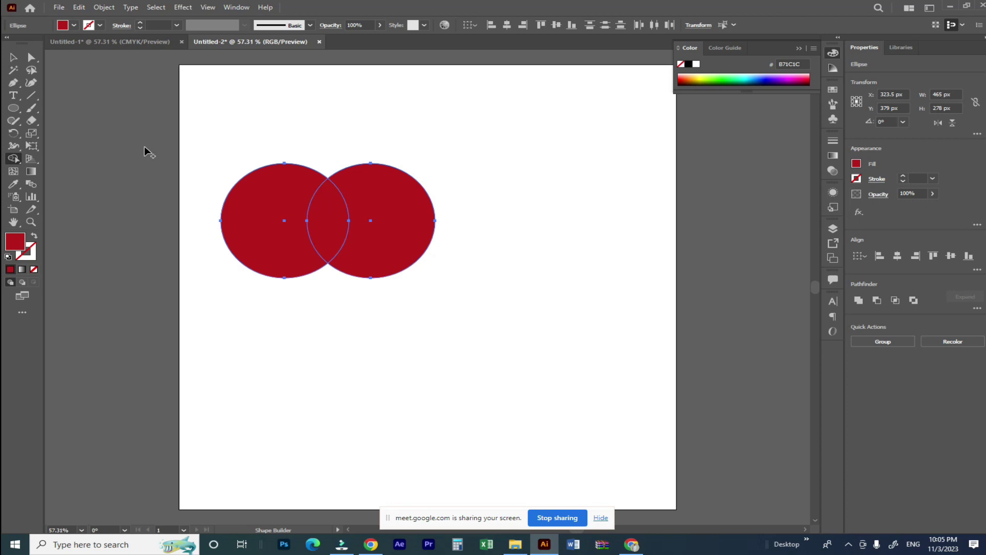
click(243, 227)
drag(268, 231, 418, 239)
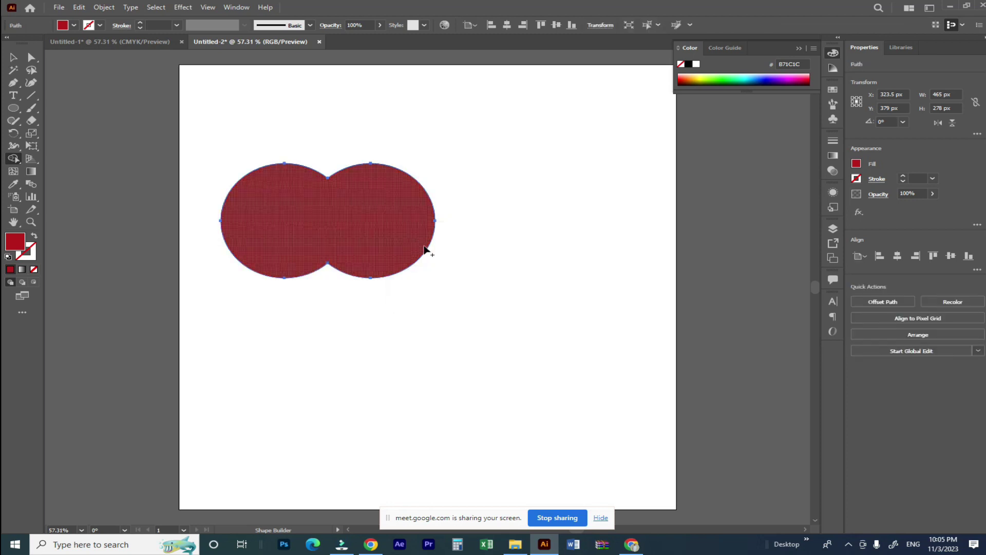
Step: Move the merged double-circle shape to the upper-left area of the artboard and deselect it
key(v)
drag(303, 200, 444, 210)
click(456, 326)
drag(466, 255, 352, 162)
click(403, 303)
click(396, 284)
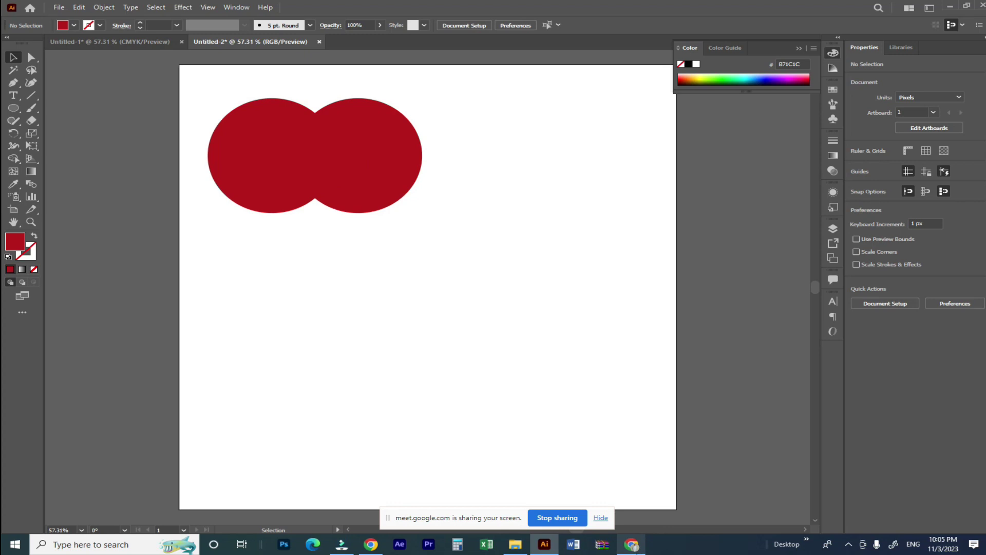
mouse_move(373, 549)
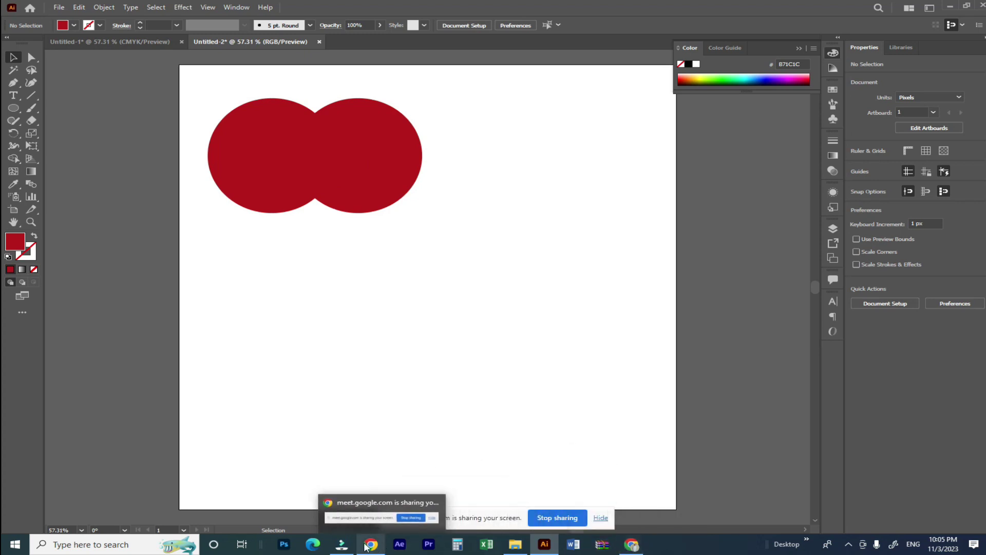
Step: Draw a circle about 286 px wide below the merged shape and duplicate it sideways so the two overlap
click(14, 109)
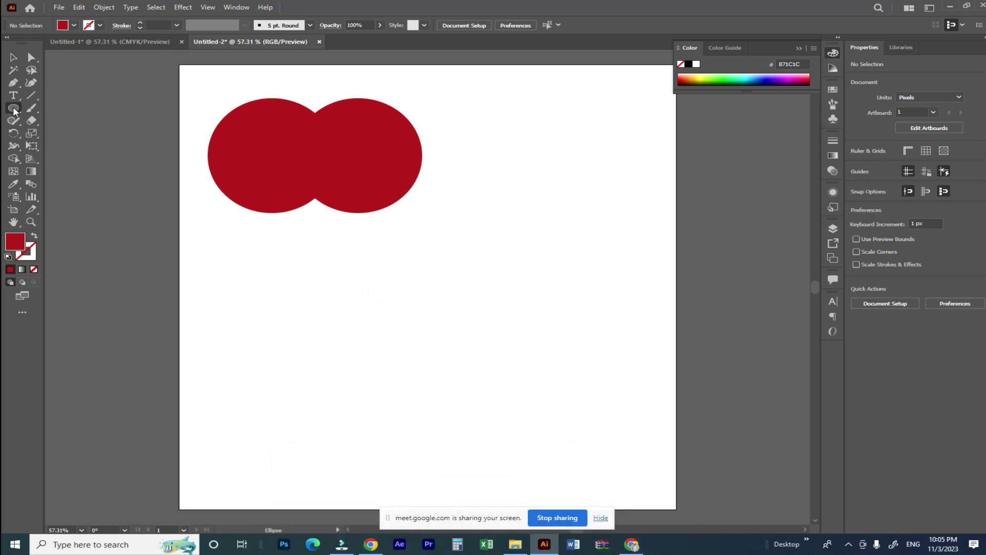
drag(241, 239, 372, 356)
click(14, 57)
click(455, 379)
drag(359, 313, 421, 312)
click(488, 343)
Step: Shift the right circle of the lower pair slightly outward and select both circles
drag(237, 254, 477, 412)
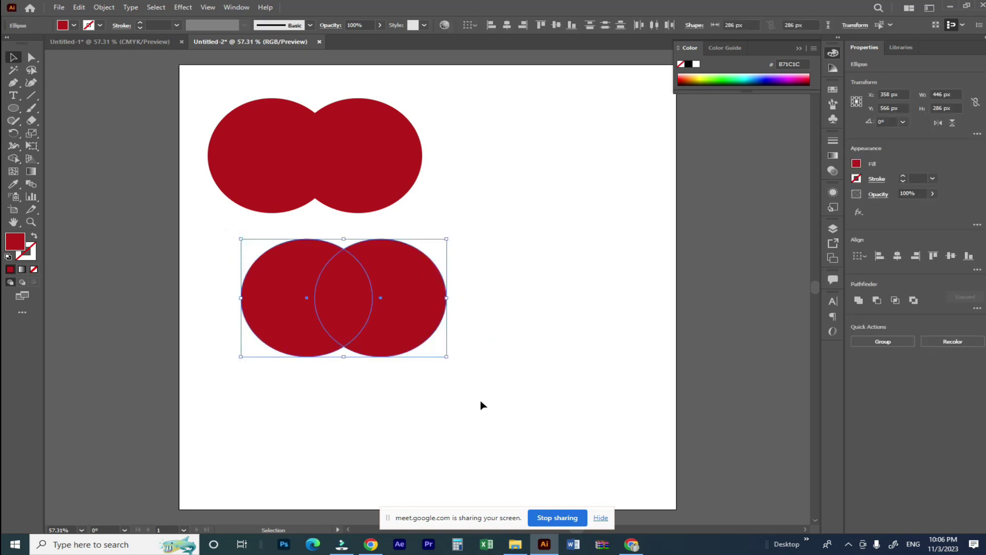
click(481, 402)
drag(410, 326, 417, 325)
click(467, 357)
drag(204, 246, 461, 383)
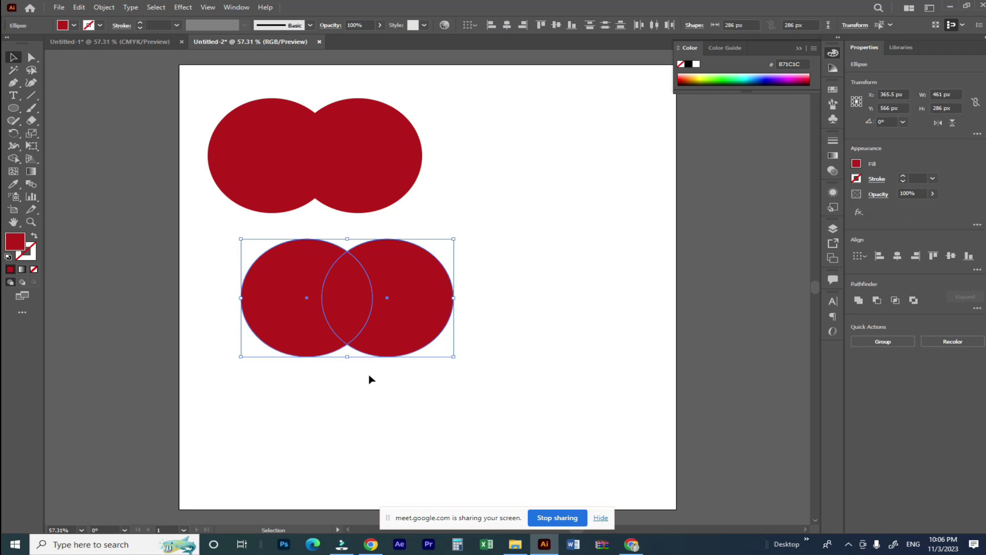
Step: Remove both outer parts of the lower circles with the Shape Builder tool, keeping only their leaf-shaped overlap
key(ctrl+equal)
key(ctrl+equal)
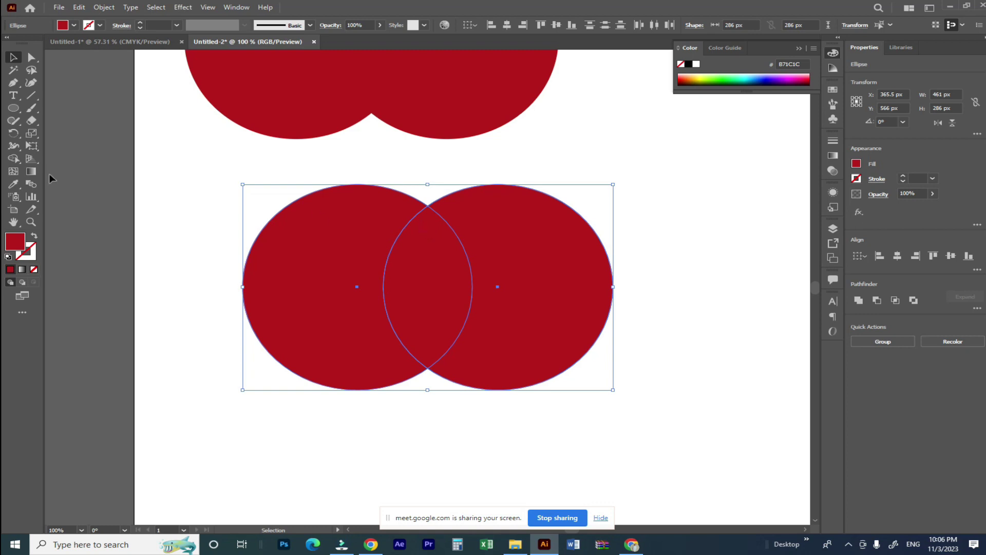
click(13, 158)
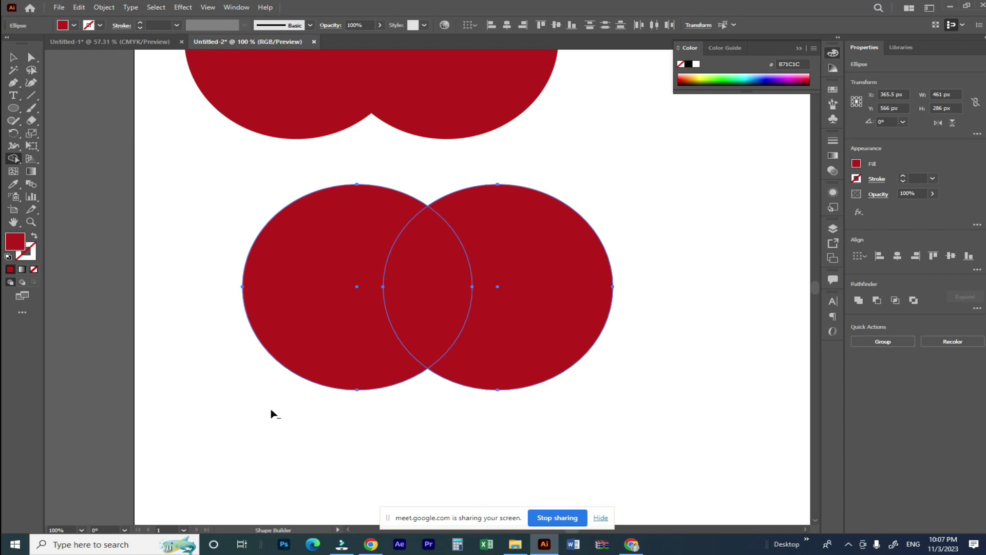
alt+click(328, 368)
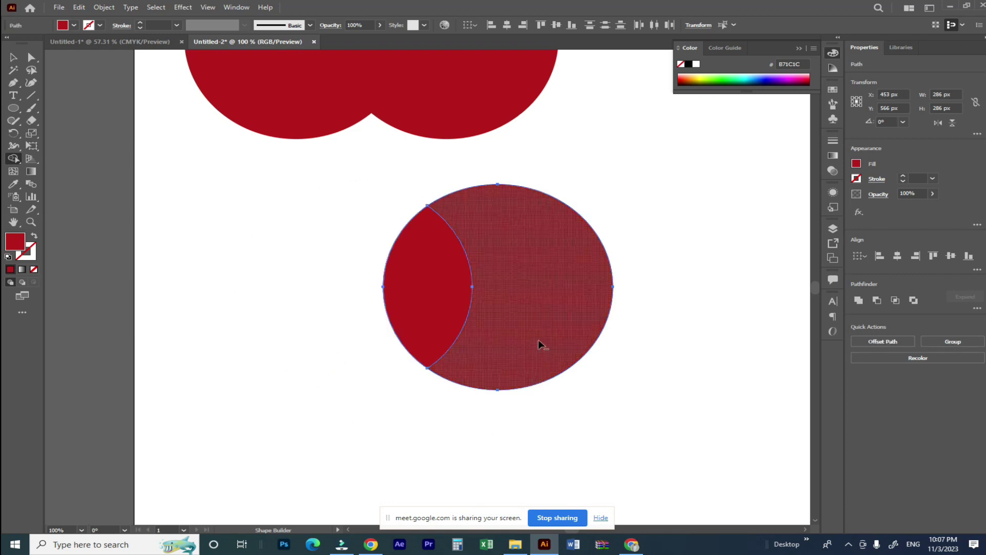
alt+click(554, 315)
Step: Reposition the leaf-shaped piece in the empty area below the merged circles
key(v)
click(320, 231)
drag(424, 288, 478, 290)
click(427, 285)
key(Delete)
click(489, 310)
scroll(396, 205, up, 5)
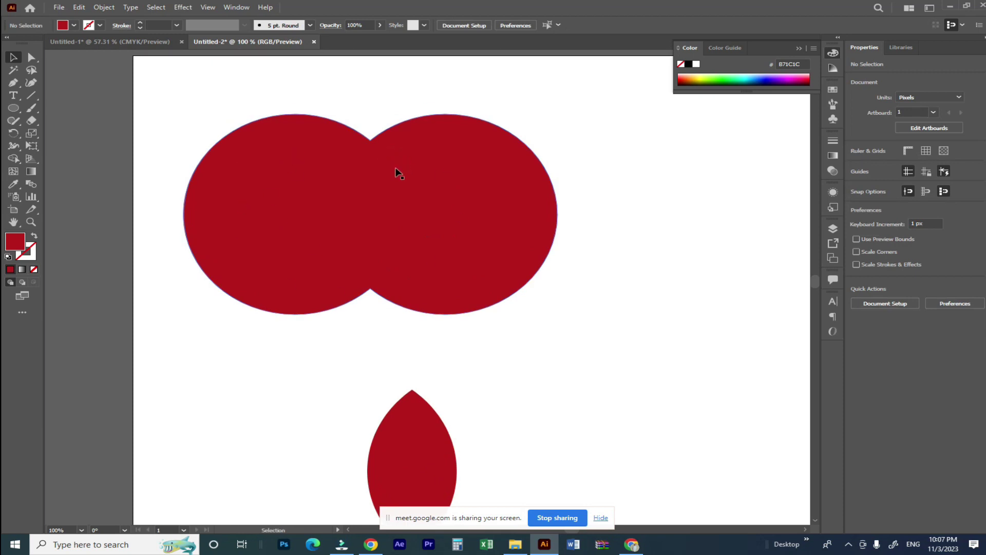
scroll(405, 356, down, 5)
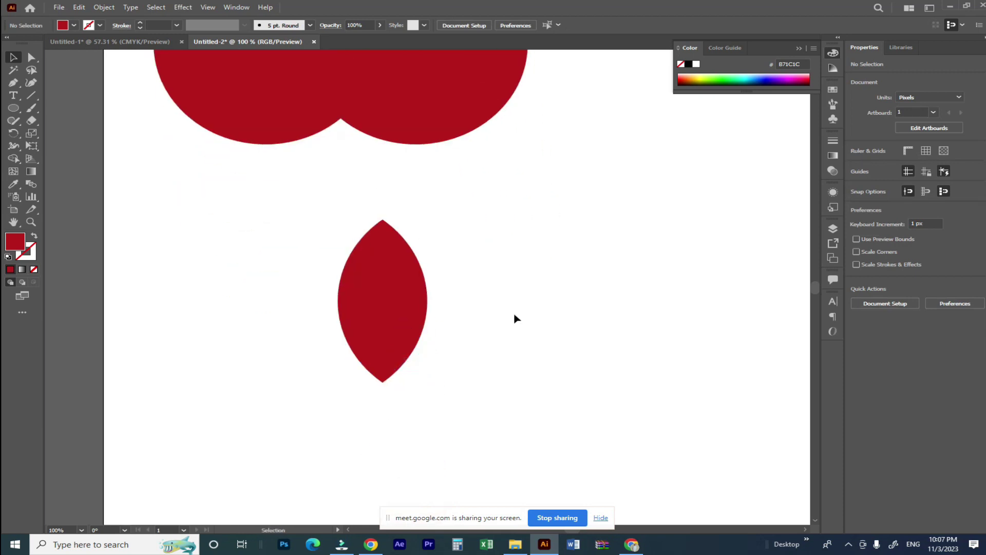
Step: Move the leaf shape around the empty area and delete it from the artboard
drag(383, 297, 354, 279)
click(251, 291)
click(352, 291)
click(306, 296)
click(316, 293)
key(alt)
drag(395, 307, 276, 323)
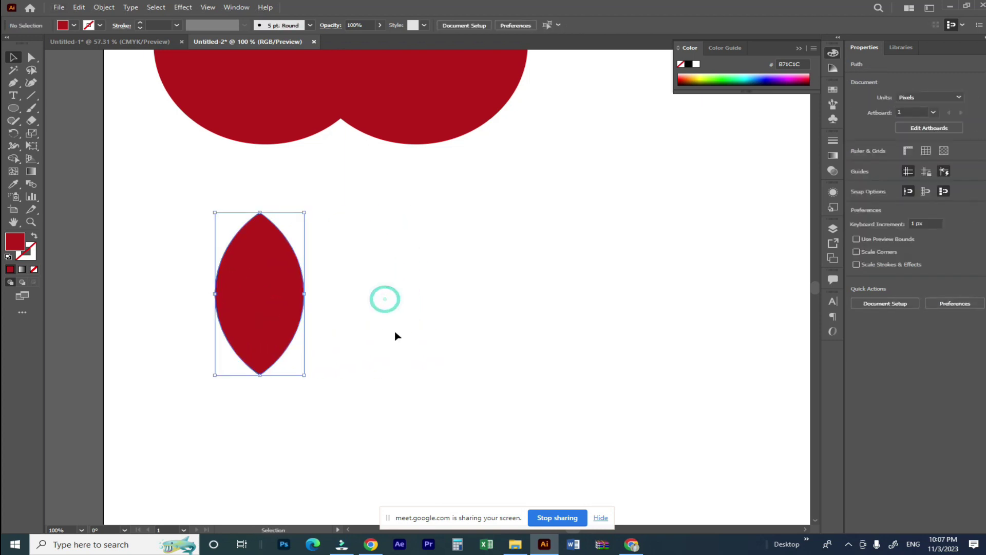
key(Delete)
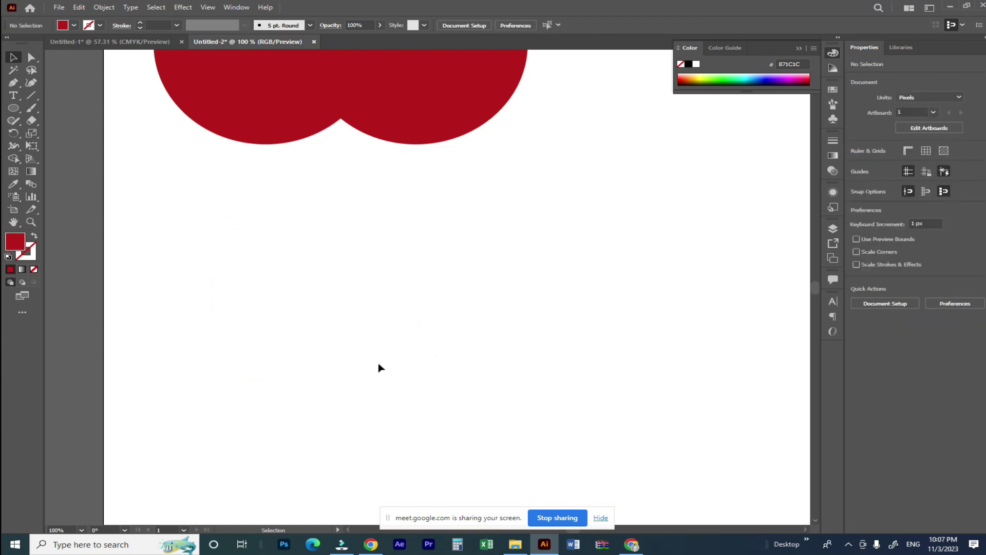
Step: Draw a circle about 230 px wide below the merged shape and duplicate it sideways with a partial overlap
click(13, 108)
drag(289, 278, 475, 380)
key(v)
click(249, 190)
drag(397, 368, 516, 365)
Step: Select both lower overlapping circles and fill their overlap with green #1DB53D using the Shape Builder tool
drag(248, 238, 580, 434)
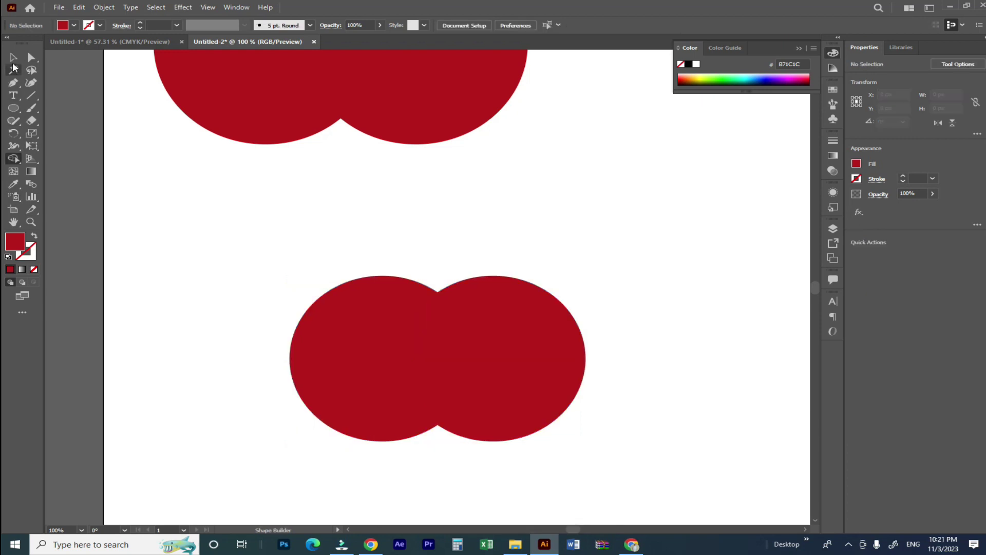
click(211, 229)
drag(238, 258, 662, 515)
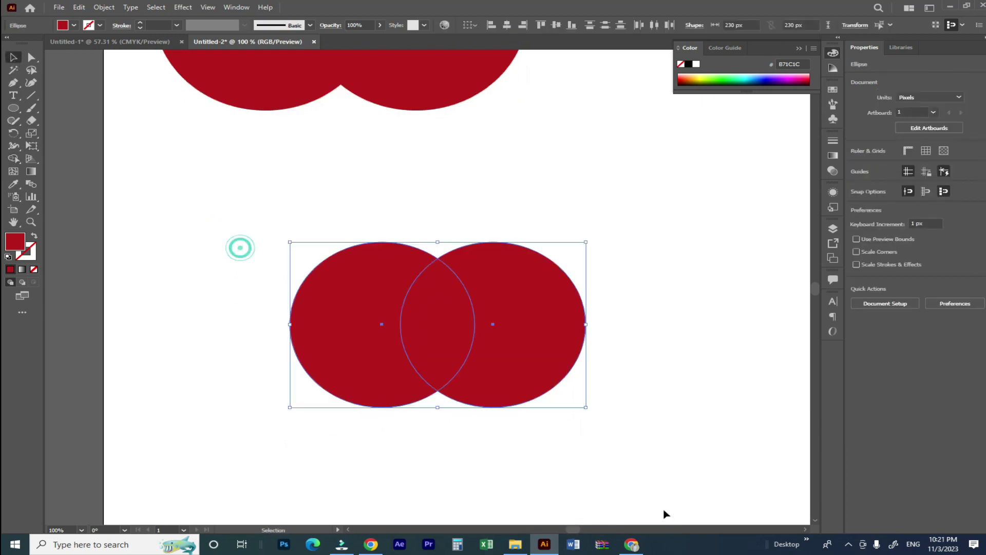
click(14, 159)
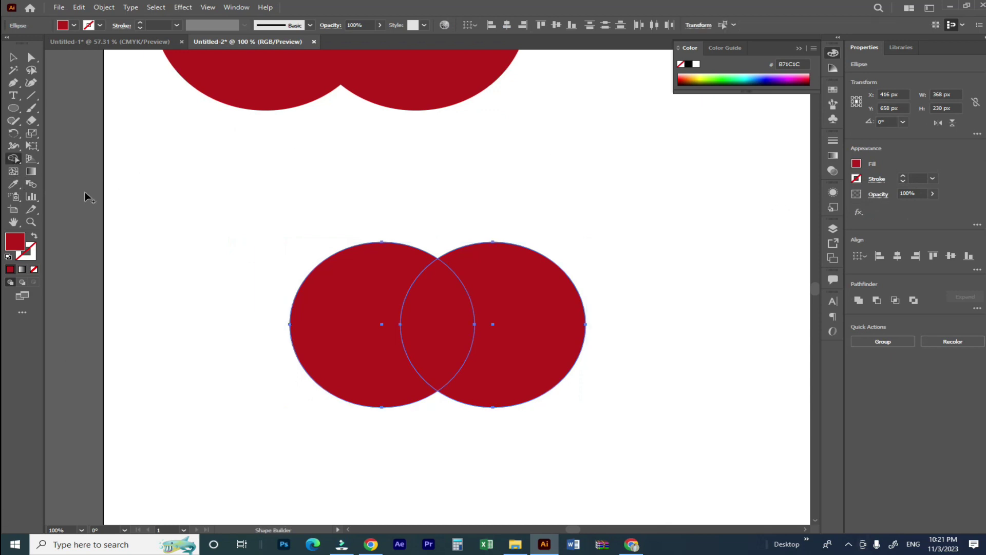
double_click(23, 244)
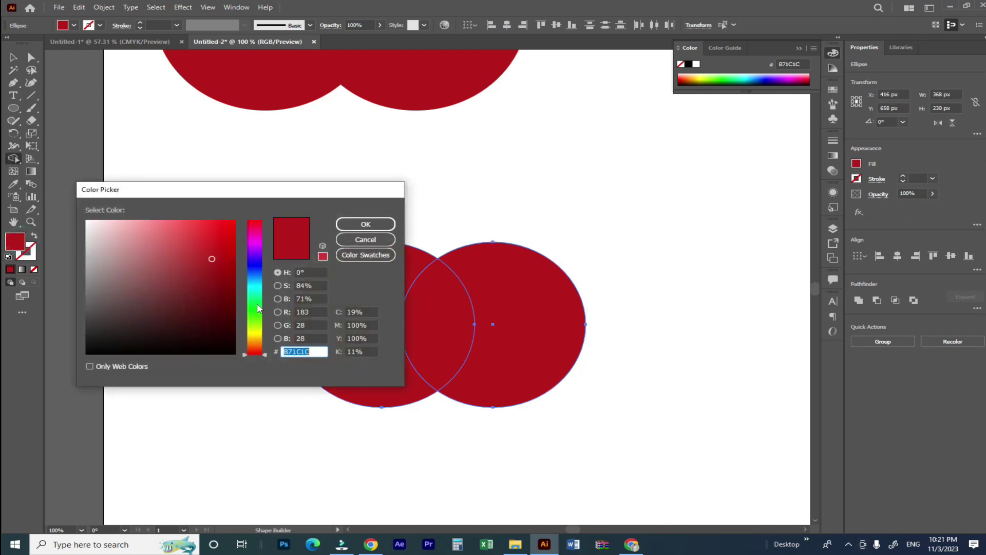
click(257, 309)
click(347, 227)
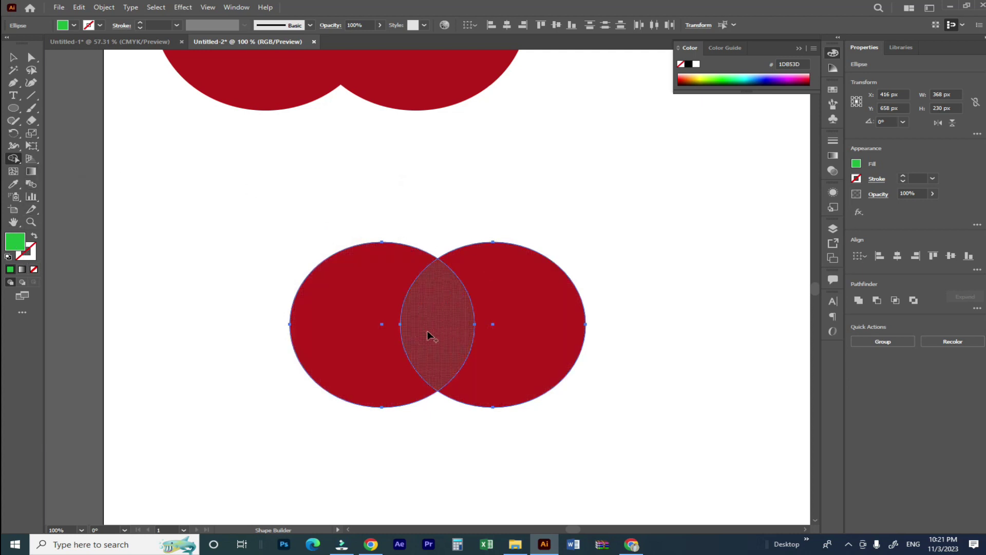
click(433, 318)
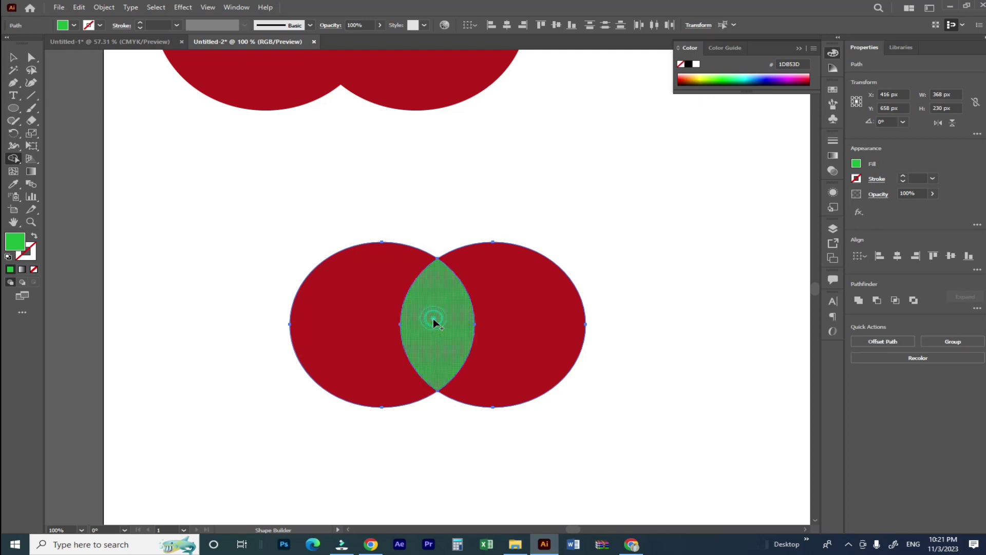
Step: Move the two red crescents apart from the green overlap to separate the three pieces
key(v)
click(203, 185)
right_click(341, 305)
mouse_move(380, 241)
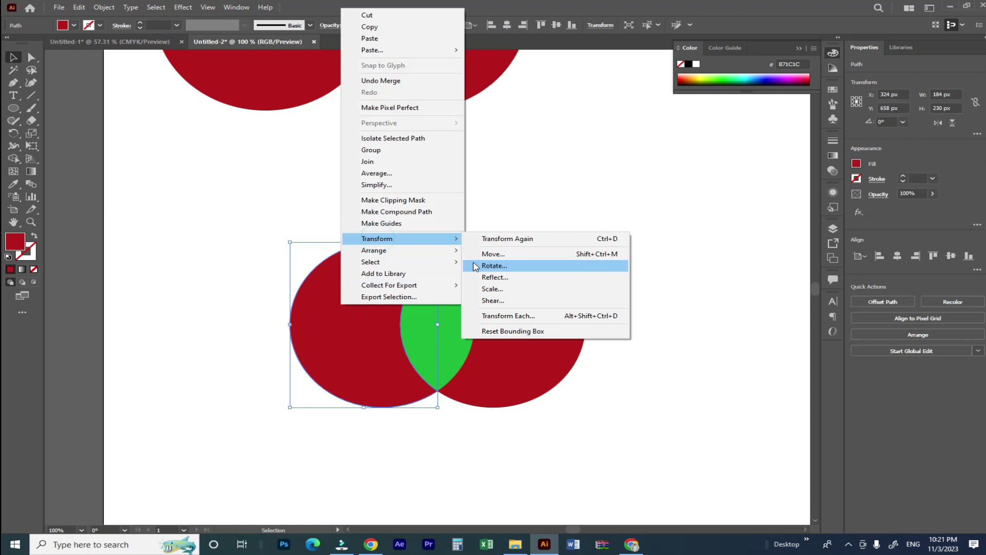
click(388, 154)
drag(544, 294, 588, 297)
drag(353, 334, 196, 321)
click(389, 400)
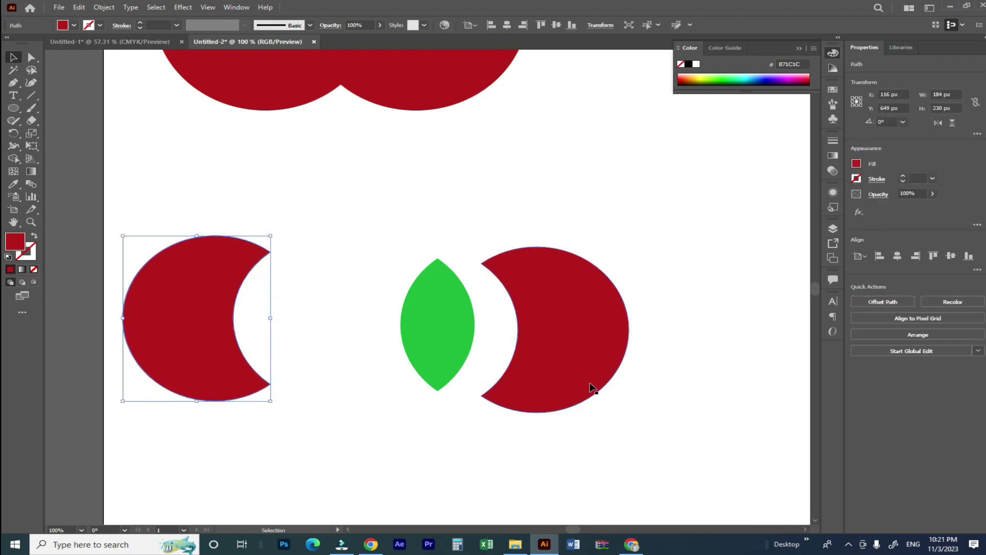
drag(590, 392, 631, 390)
click(533, 416)
mouse_move(449, 341)
mouse_down()
mouse_move(430, 304)
mouse_move(437, 345)
mouse_up()
drag(160, 321, 260, 394)
click(541, 366)
Step: Undo the crescent moves and the green overlap fill, back to two plain red overlapping circles
key(ctrl+z)
key(ctrl+z)
key(ctrl+z)
key(ctrl+z)
key(ctrl+z)
key(ctrl+z)
key(ctrl+z)
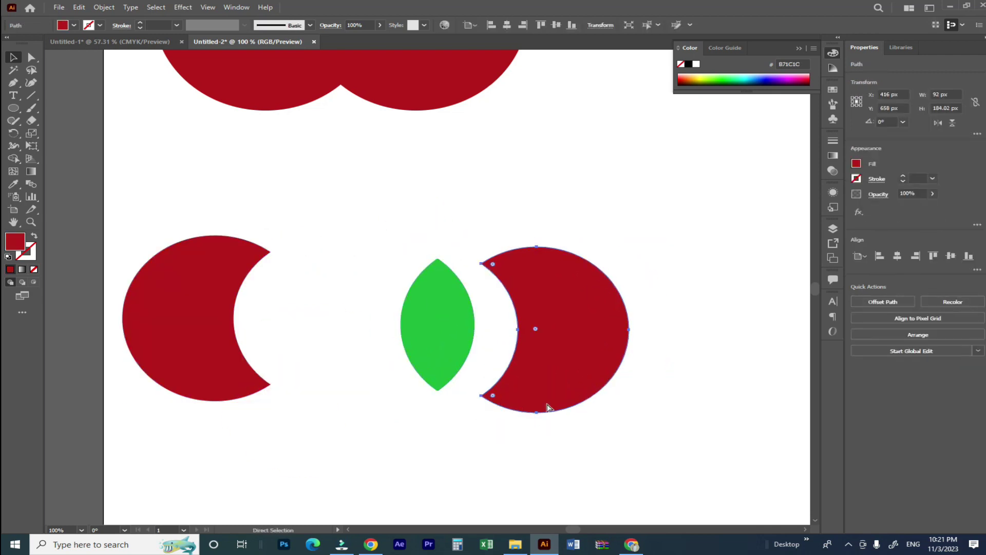
click(590, 424)
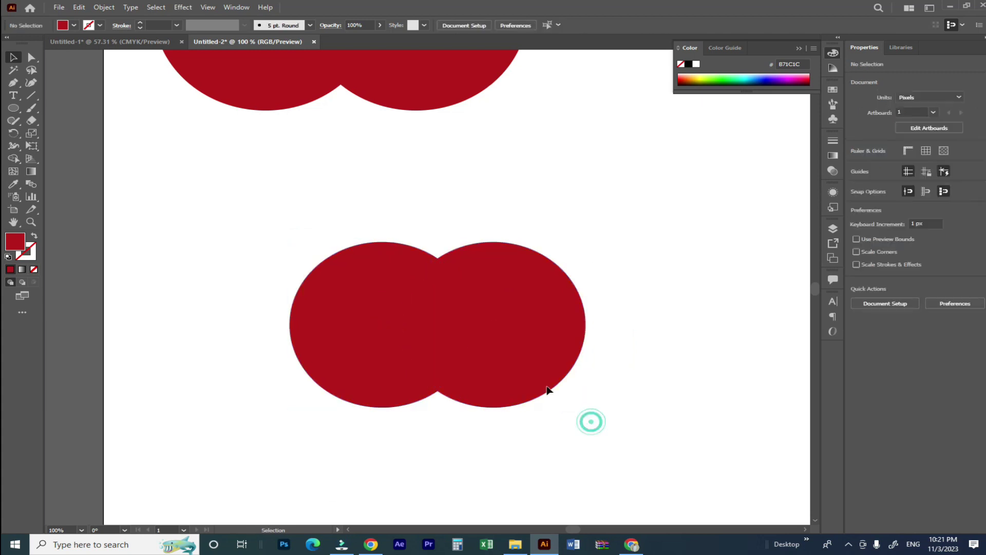
Step: Fill the overlap of the two lower circles with brighter green #1EE231 using the Shape Builder tool, and deselect
drag(194, 194, 536, 424)
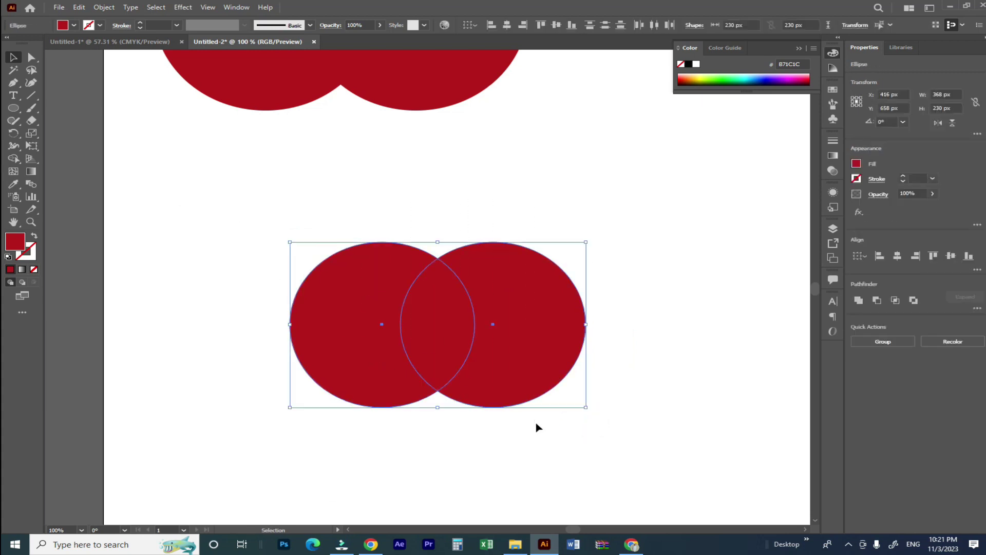
click(14, 159)
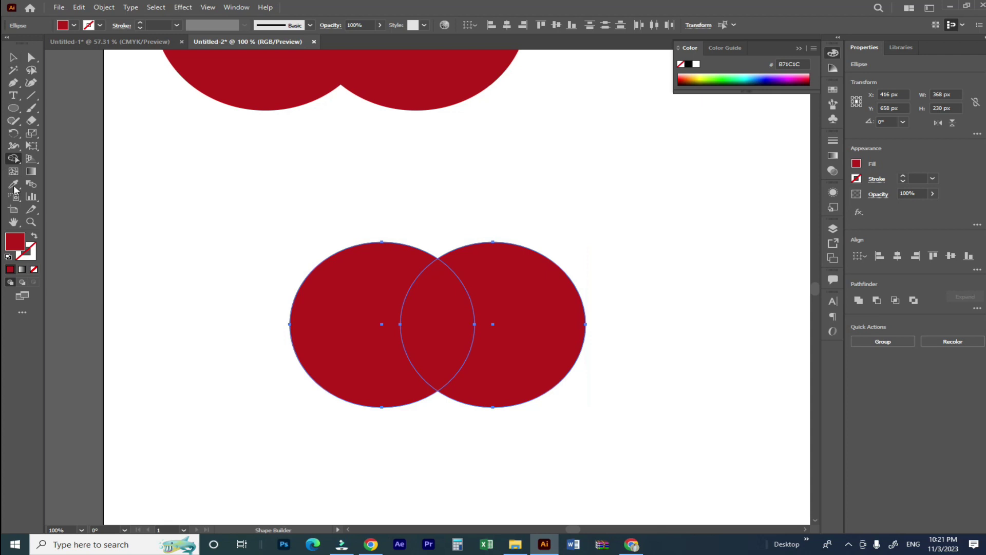
double_click(15, 242)
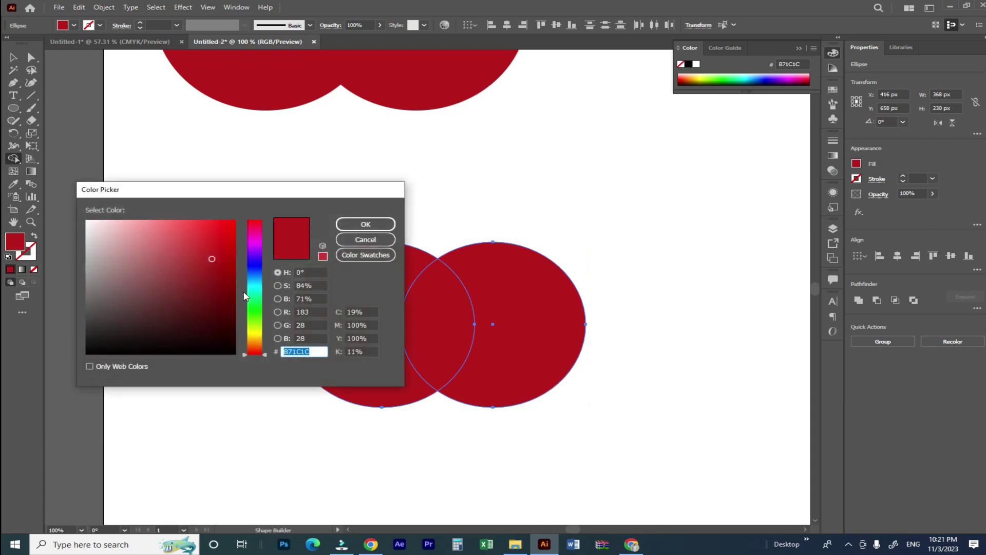
click(255, 308)
click(216, 235)
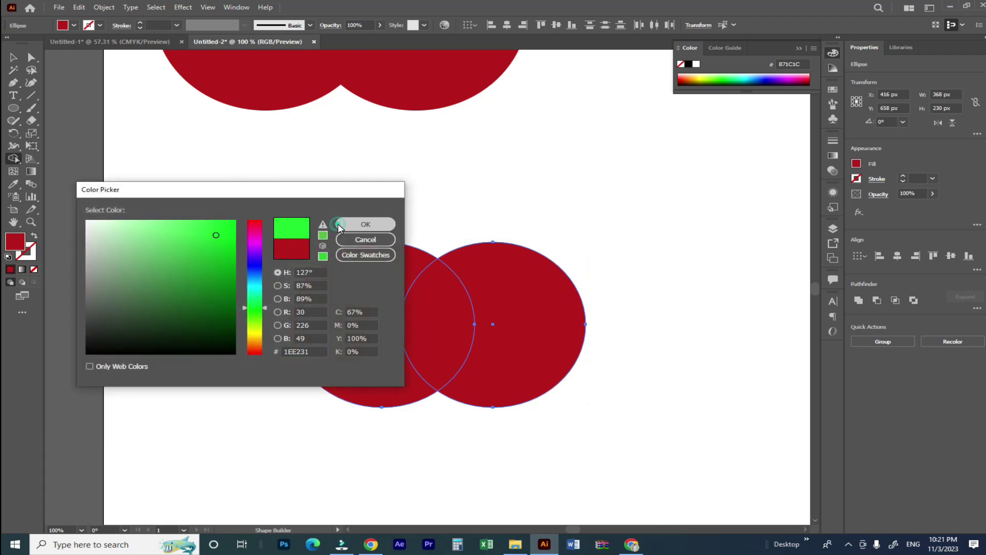
click(340, 227)
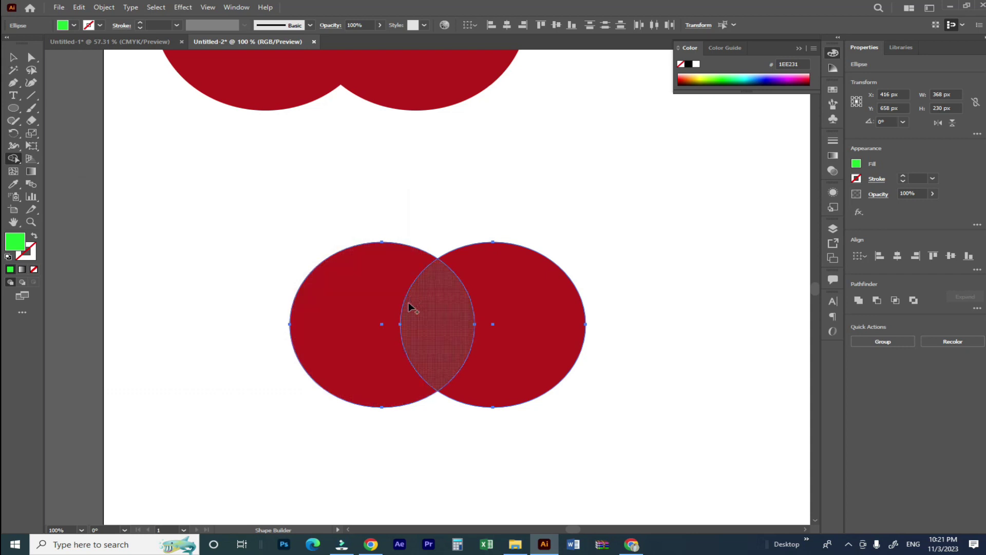
click(441, 343)
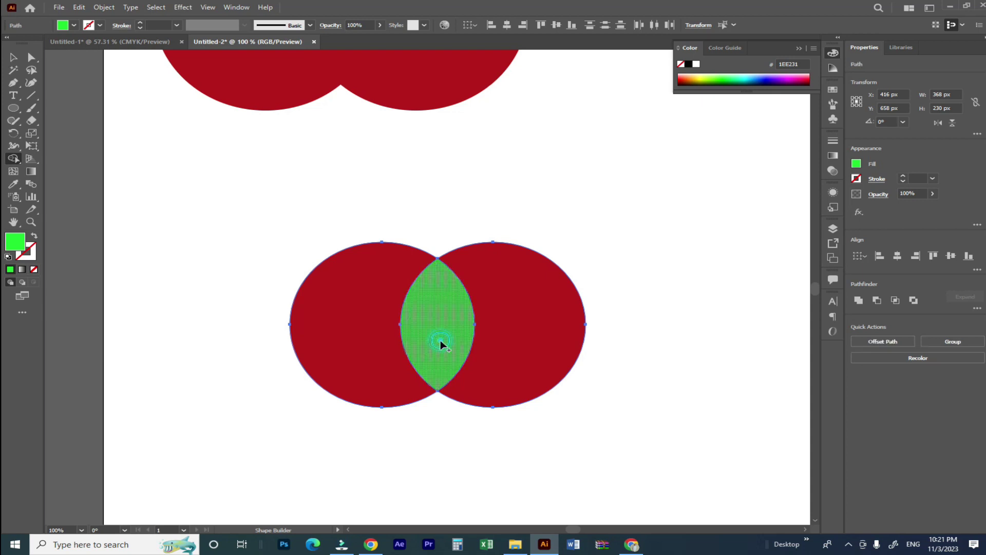
click(13, 57)
click(242, 181)
click(268, 280)
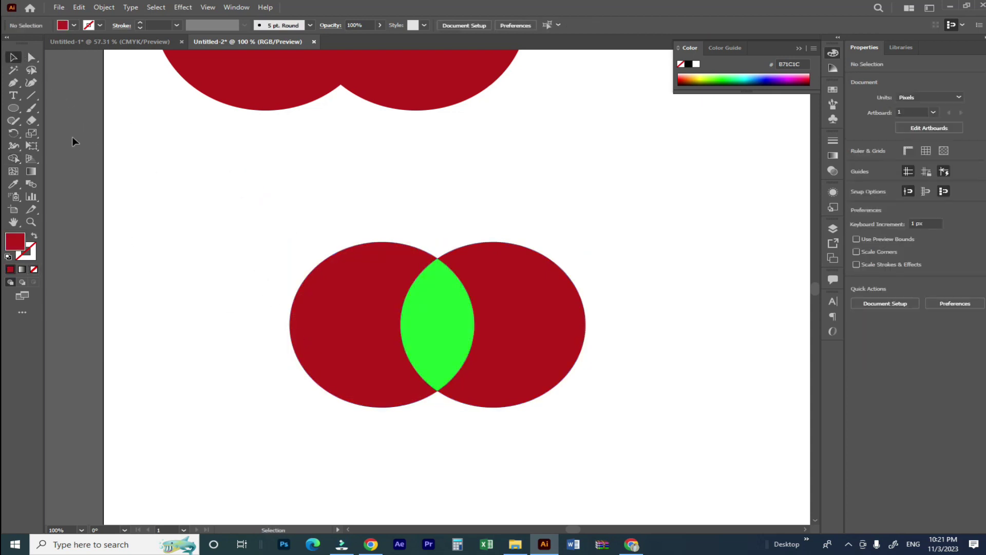
Step: Spread the two red crescents outward and shift the green leaf piece between them
click(190, 205)
drag(334, 393, 232, 393)
drag(508, 379, 607, 384)
click(580, 472)
drag(292, 357, 232, 317)
click(266, 398)
click(330, 433)
drag(594, 371, 607, 342)
click(537, 437)
mouse_move(426, 300)
mouse_down()
mouse_move(402, 285)
mouse_move(383, 309)
mouse_move(418, 319)
mouse_move(417, 307)
mouse_up()
click(355, 389)
click(377, 365)
click(432, 409)
Step: Undo the piece moves so the crescents and the green overlap fit together again
key(ctrl+z)
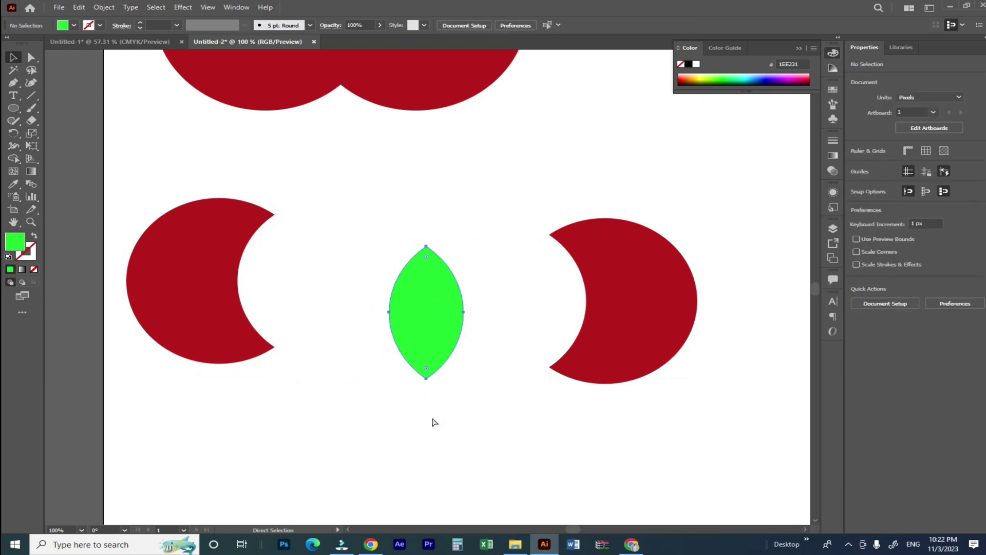
key(ctrl+z)
key(ctrl+z)
key(ctrl+z)
key(ctrl+z)
key(ctrl+z)
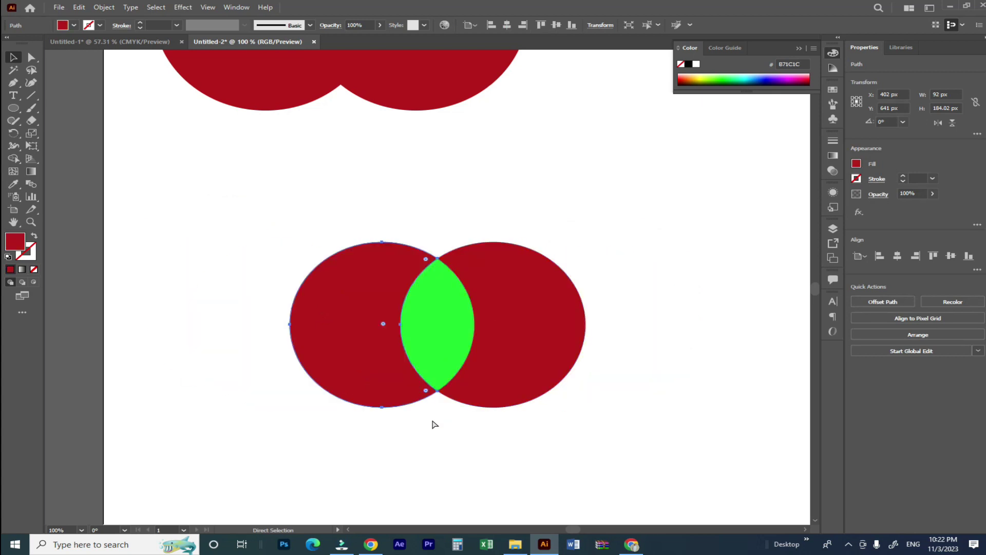
Step: Delete the two lower red crescents together with the green overlap
drag(205, 218, 667, 452)
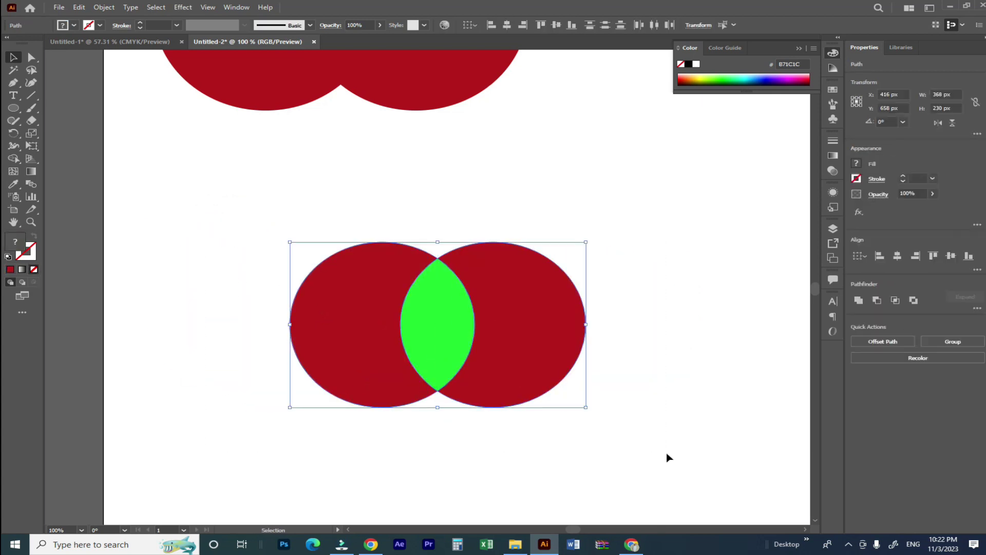
key(Delete)
drag(363, 210, 377, 337)
drag(312, 244, 313, 391)
click(441, 418)
drag(176, 164, 535, 405)
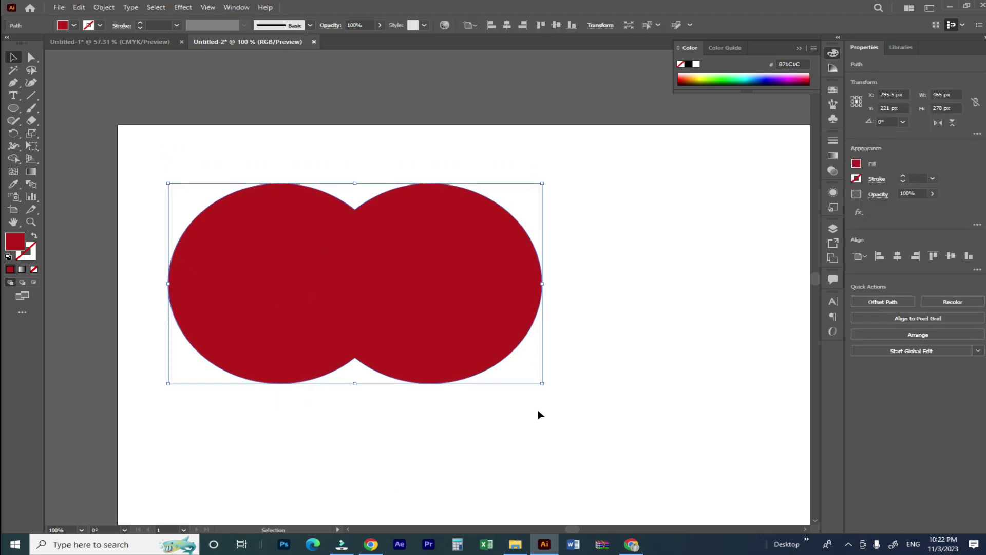
Step: Draw a small red circle in the empty area below the merged circles
drag(446, 452, 378, 171)
click(12, 109)
drag(265, 235, 392, 349)
key(v)
Step: Draw a red rectangle about 344 by 301 px overlapping the right side of the small circle
click(14, 108)
right_click(18, 109)
click(48, 110)
drag(366, 187, 642, 403)
key(v)
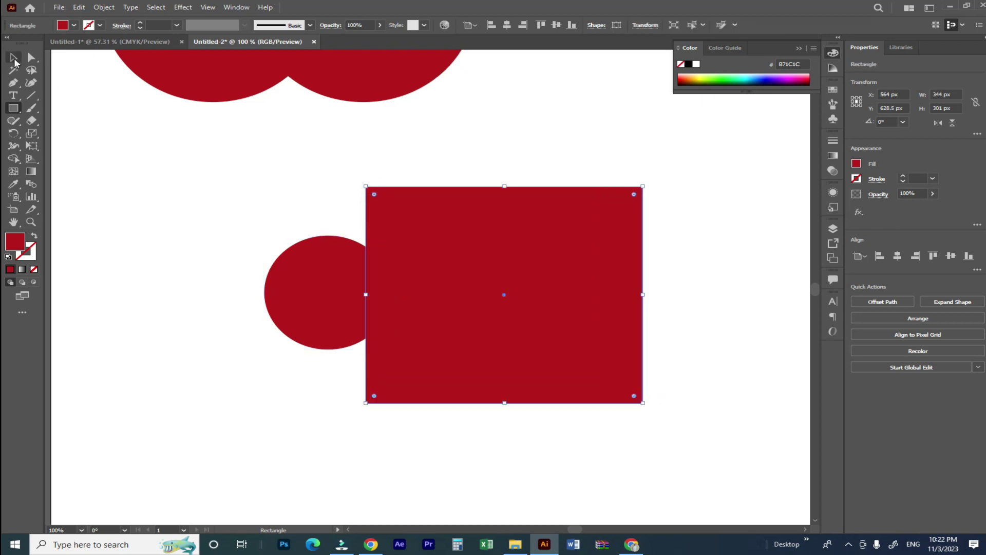
click(222, 202)
Step: Merge the small circle and the rectangle into one shape with the Shape Builder tool
drag(201, 159, 678, 429)
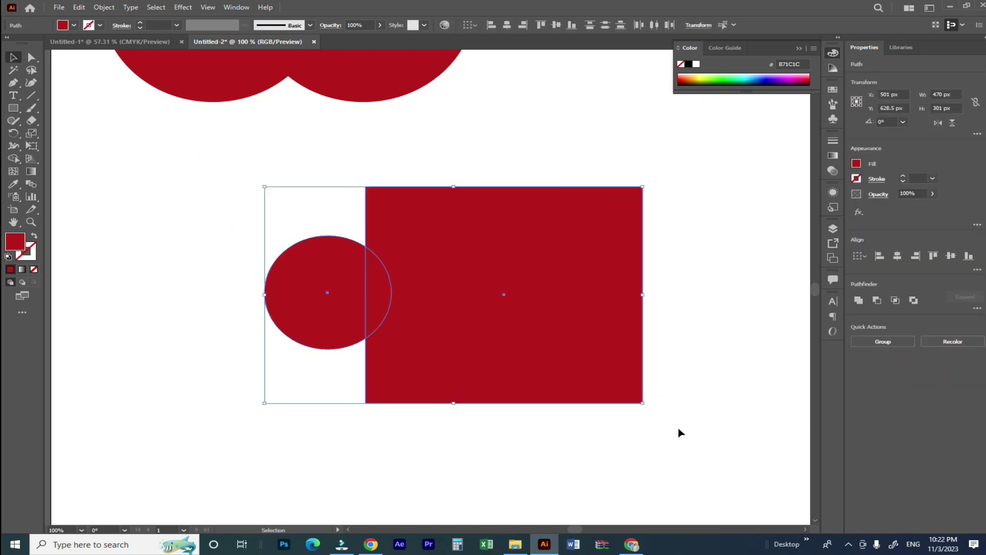
click(16, 162)
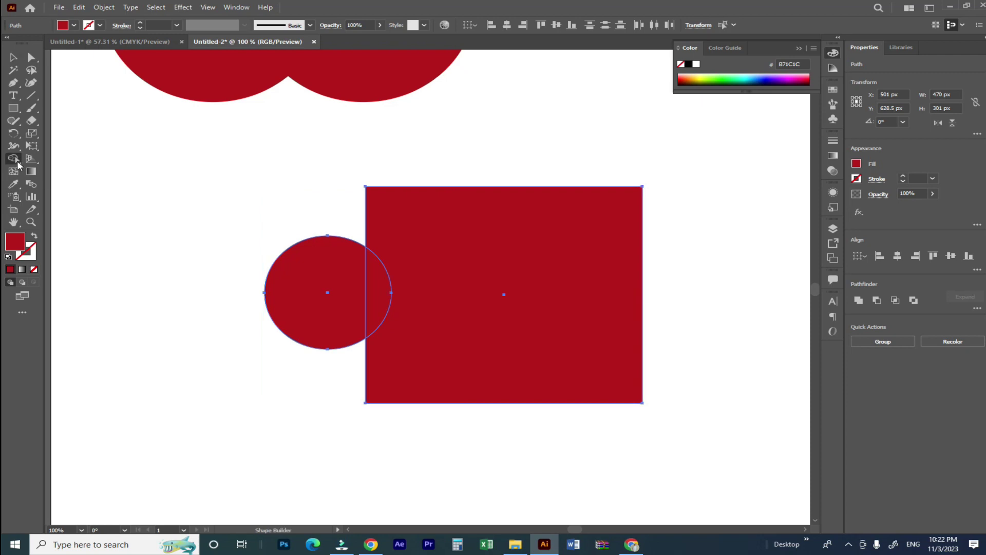
drag(309, 293, 335, 294)
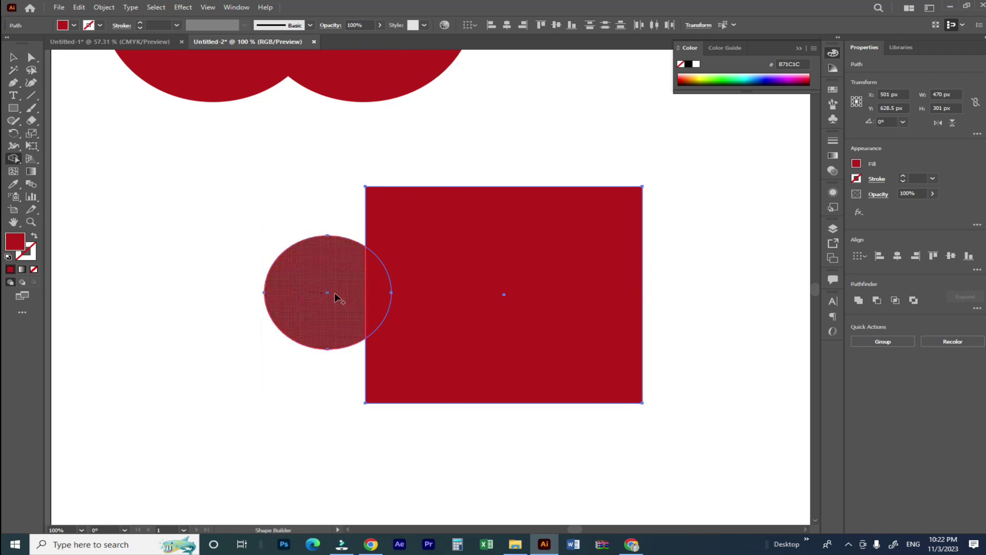
drag(393, 300, 489, 302)
drag(597, 298, 619, 301)
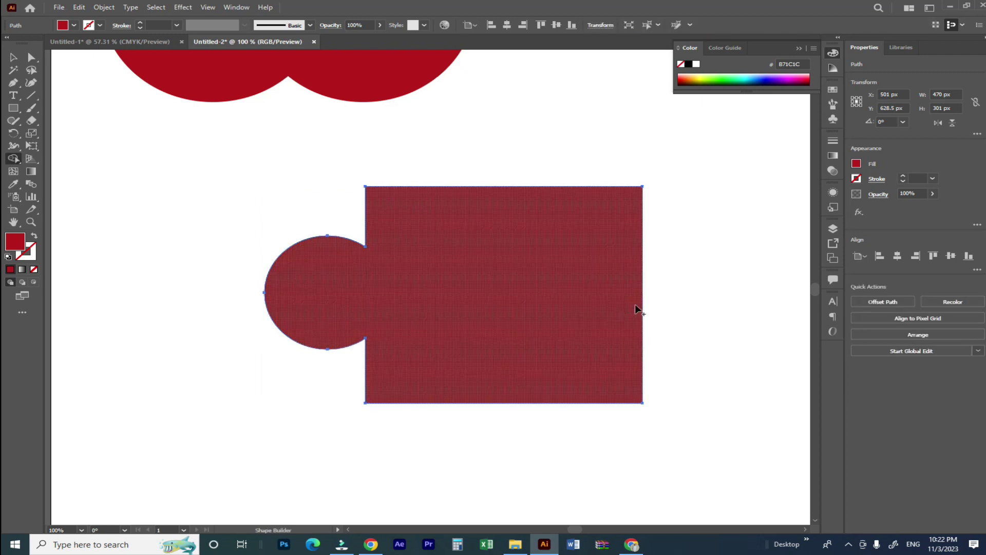
Step: Move the merged circle-and-rectangle shape toward the right side of the artboard
click(13, 58)
click(181, 149)
drag(465, 258, 591, 245)
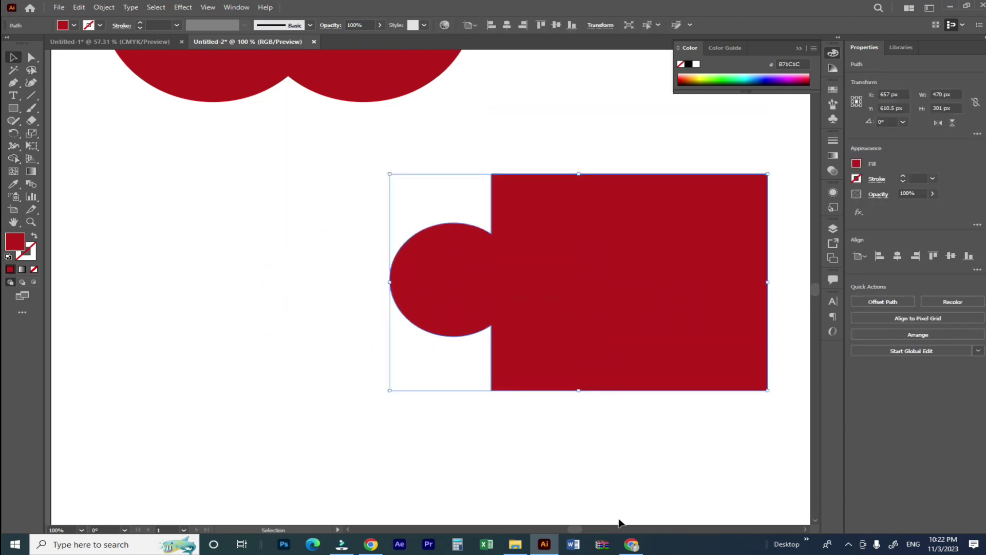
Step: Check the WhatsApp chats in Chrome and return to the Illustrator document
click(632, 545)
click(198, 9)
scroll(209, 247, up, 12)
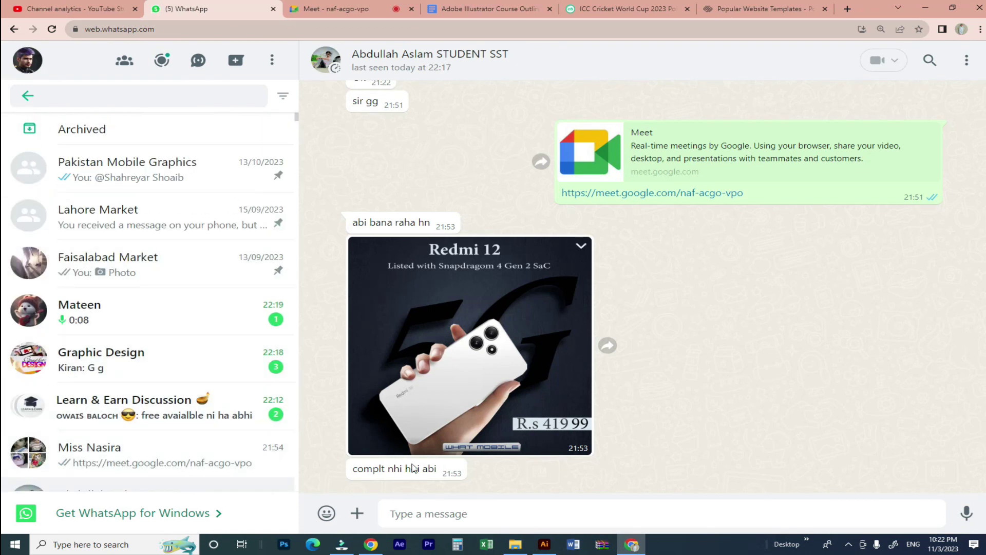
click(544, 544)
click(487, 460)
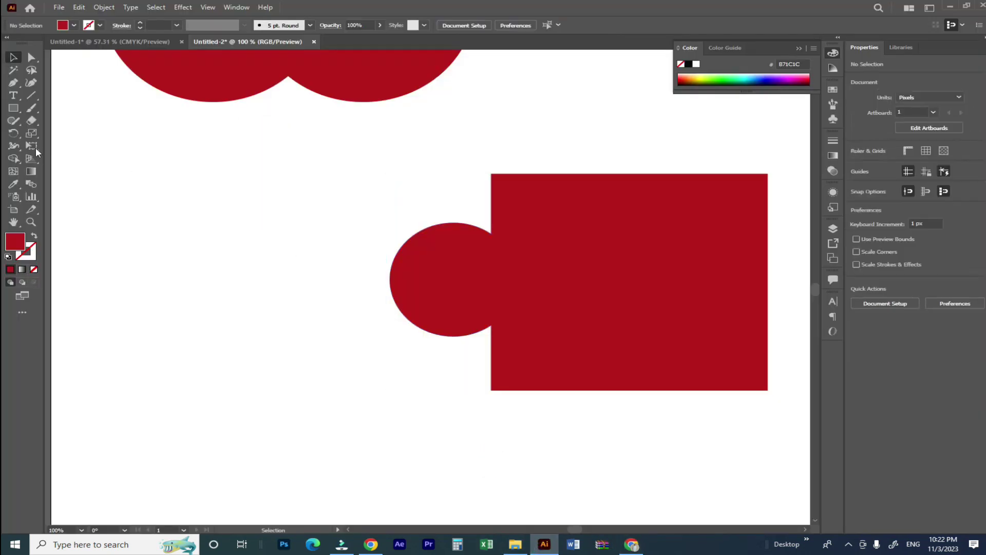
Step: Draw another circle below and left of the merged shape, overlapped on its right by a rectangle about 169 by 238 px
drag(514, 265, 421, 233)
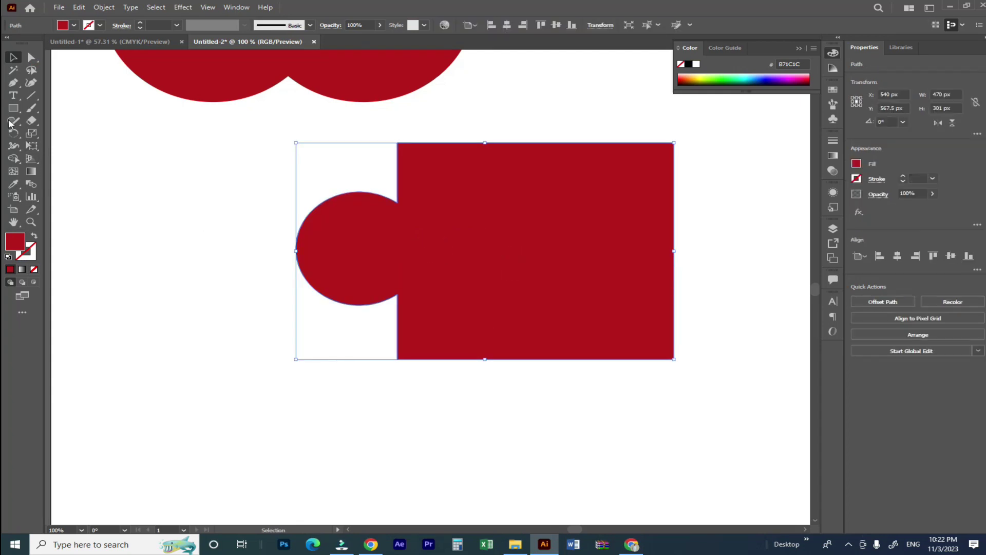
drag(13, 111, 61, 70)
drag(138, 324, 291, 461)
drag(15, 115, 43, 111)
drag(243, 300, 380, 471)
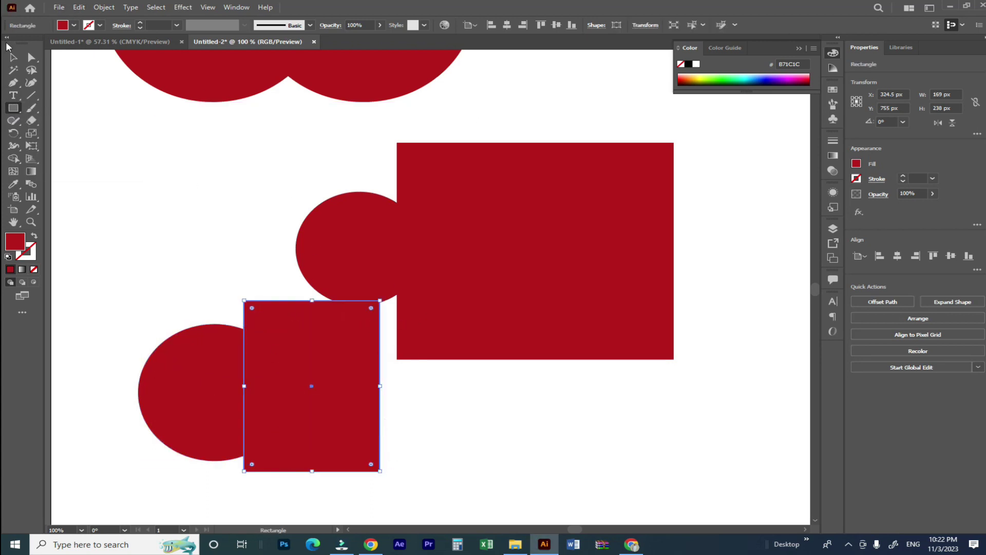
Step: Move the merged circle-and-rectangle shape up and to the right, clear of the new circle and rectangle
click(13, 57)
mouse_move(460, 207)
mouse_down()
mouse_move(618, 142)
mouse_move(636, 121)
mouse_up()
click(502, 293)
drag(473, 401, 485, 273)
Step: Remove the outer parts of the new circle and rectangle with the Shape Builder tool, keeping only their overlap
mouse_move(138, 128)
mouse_down()
mouse_move(226, 214)
mouse_move(495, 407)
mouse_up()
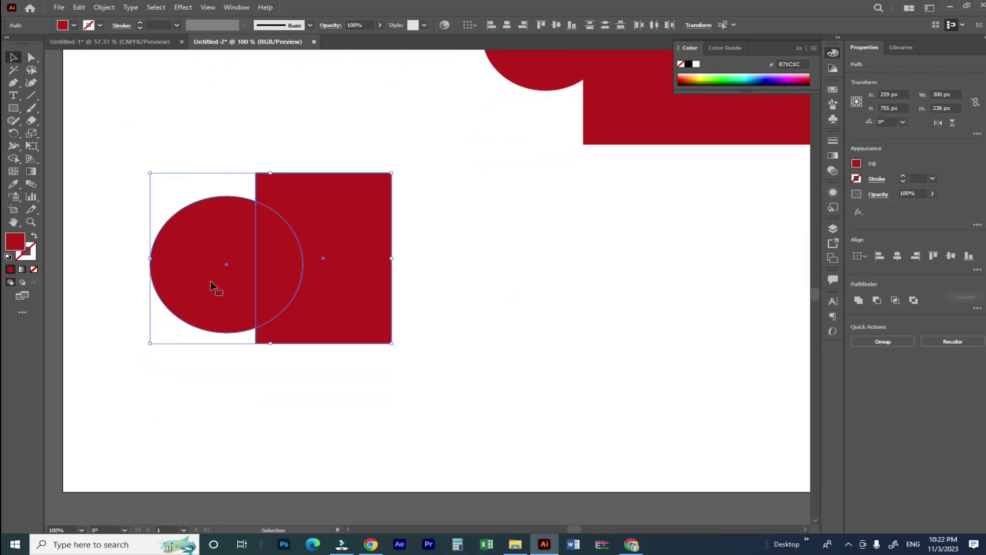
click(14, 158)
click(261, 208)
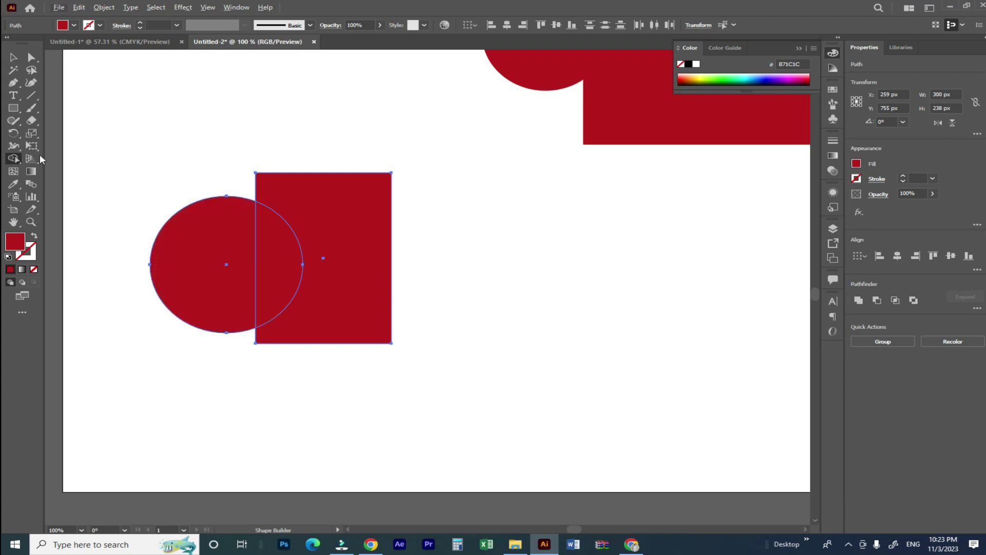
alt+click(164, 257)
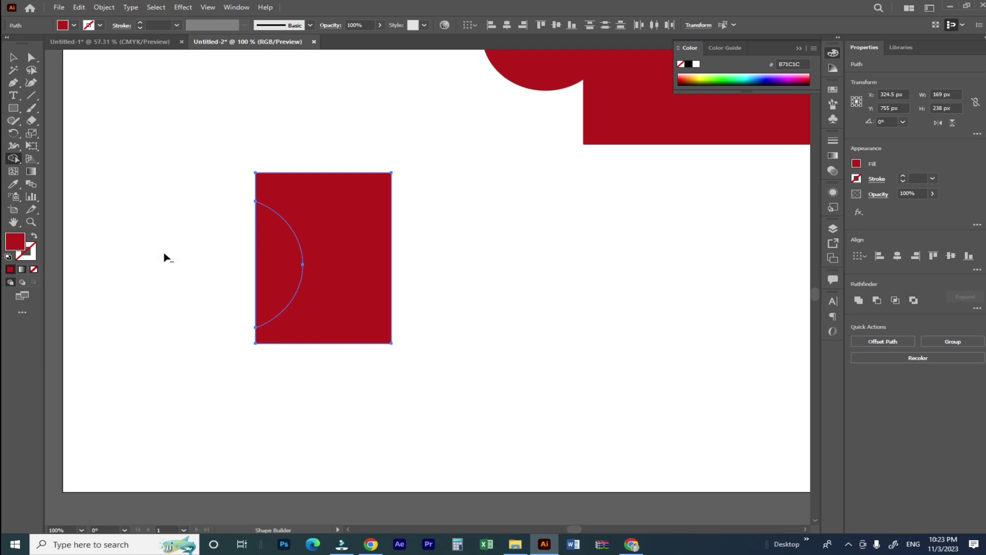
alt+click(366, 217)
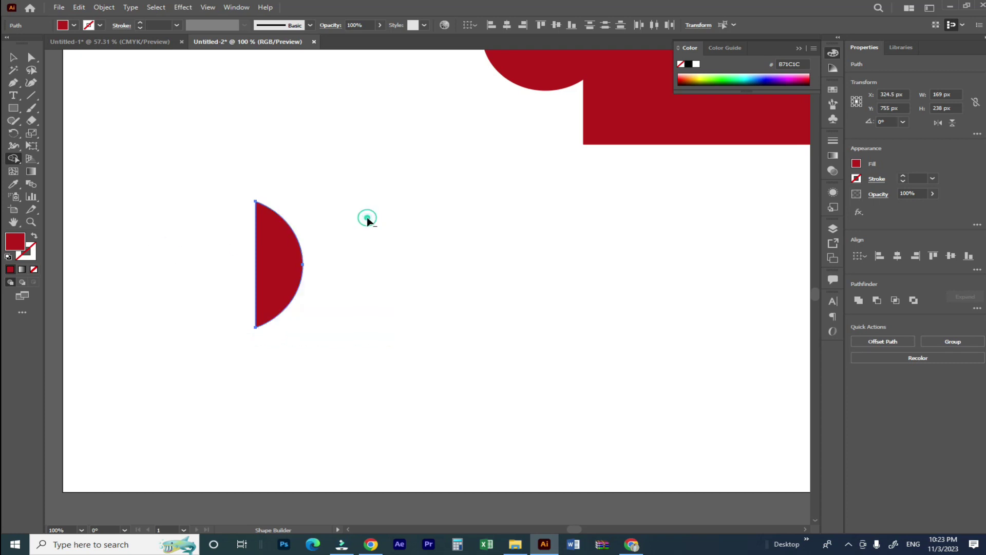
Step: Duplicate the remaining circle segment up and to the right, and delete both the original and its copy
click(13, 58)
click(231, 223)
alt+drag(260, 215, 355, 196)
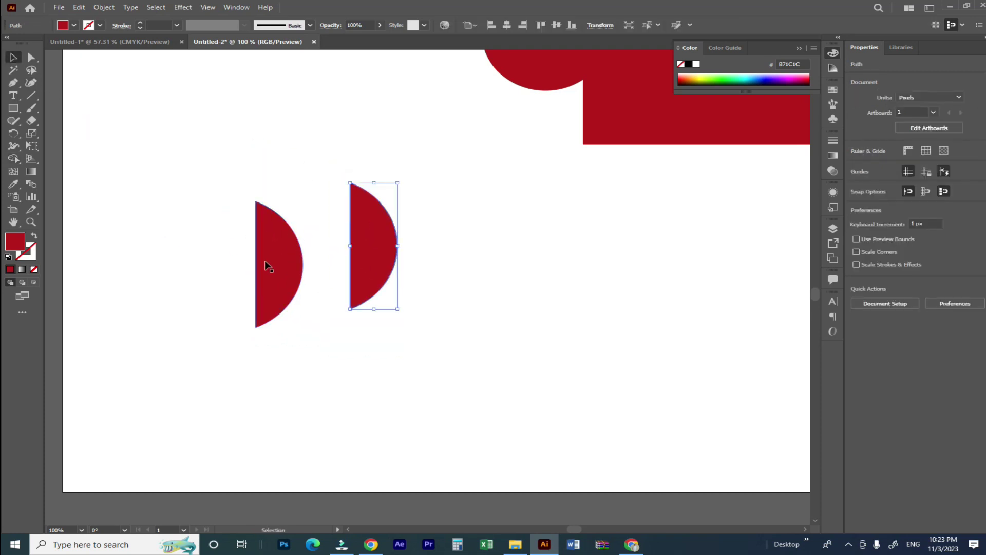
drag(266, 264, 77, 237)
key(Delete)
drag(359, 247, 223, 242)
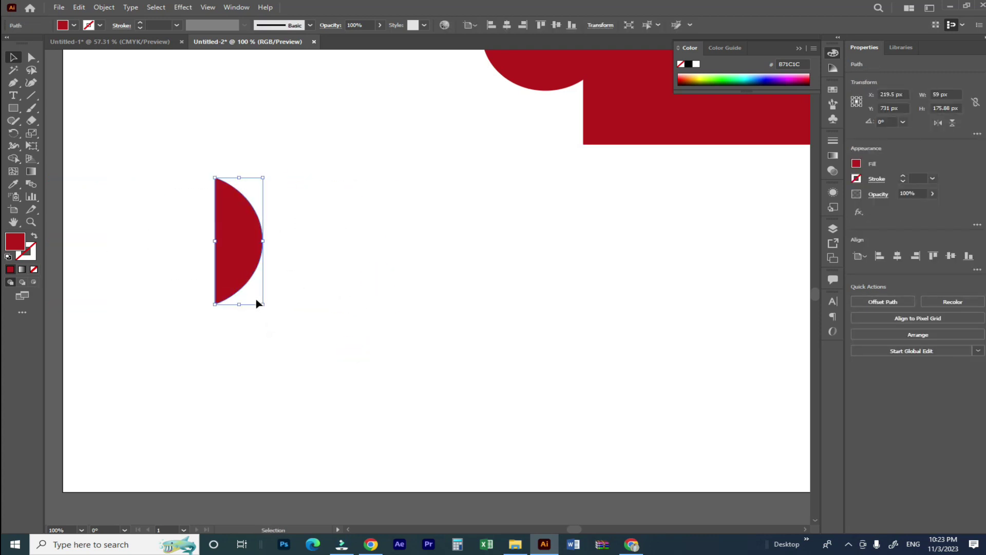
key(Delete)
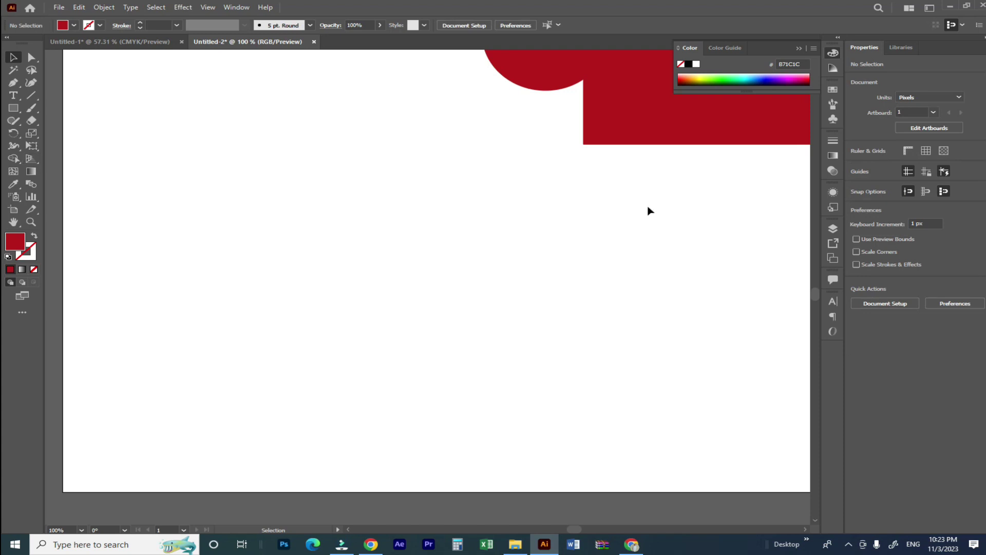
Step: Check the screen recorder's status from the system tray and return to the canvas with the Selection tool active
drag(522, 137, 458, 248)
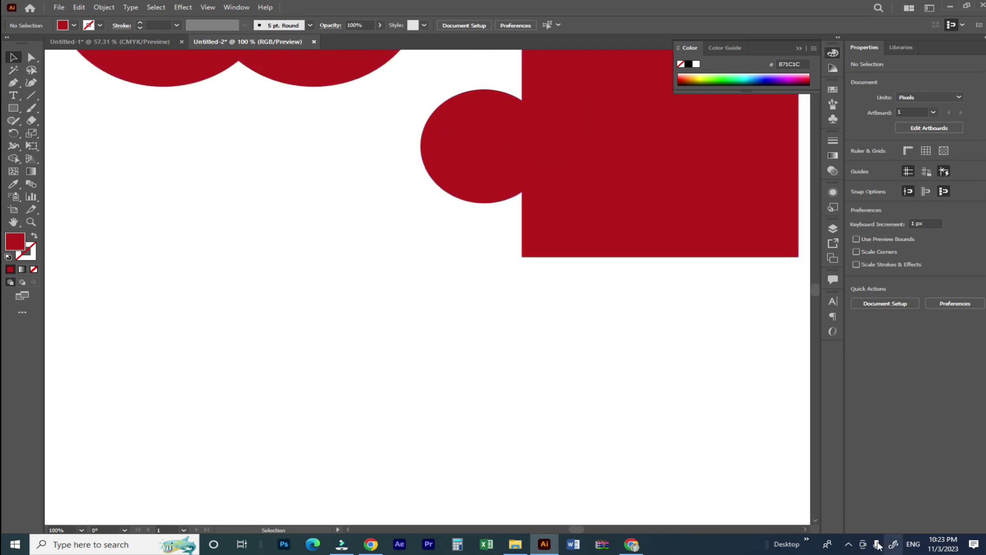
click(850, 541)
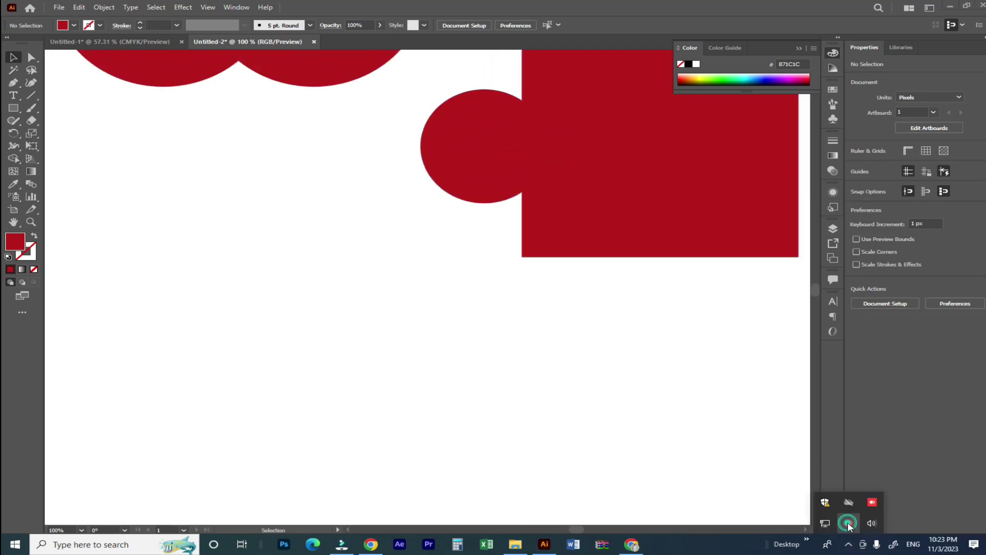
right_click(855, 529)
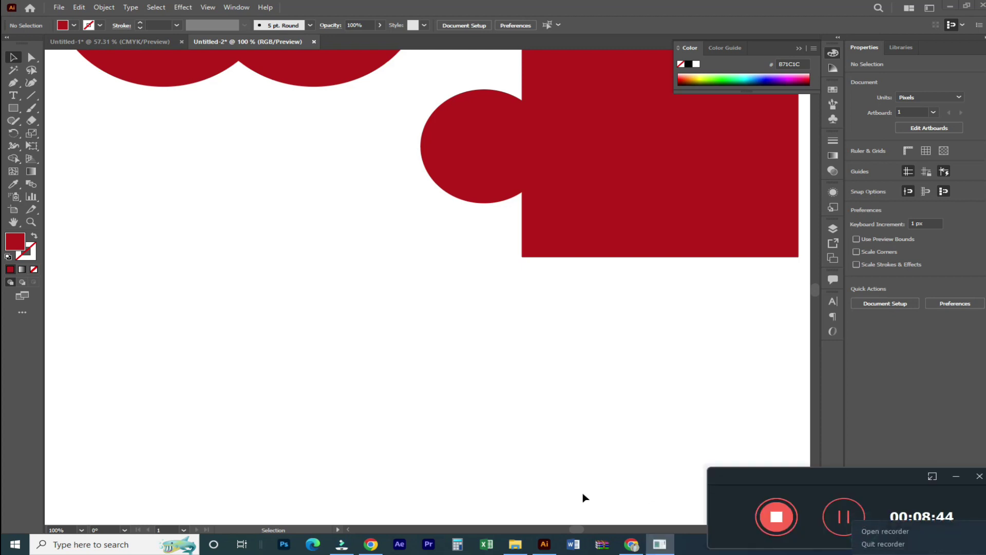
click(304, 342)
drag(17, 112, 56, 135)
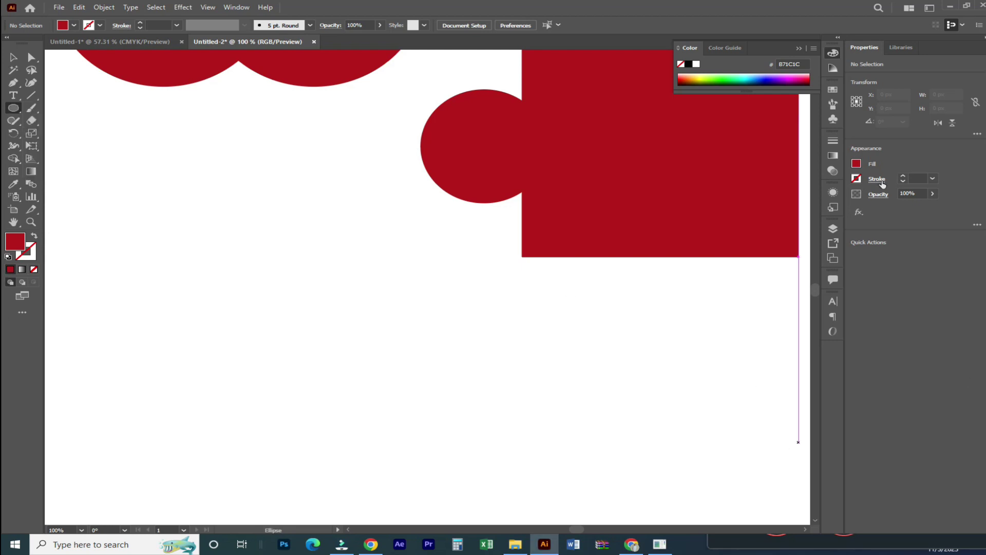
key(v)
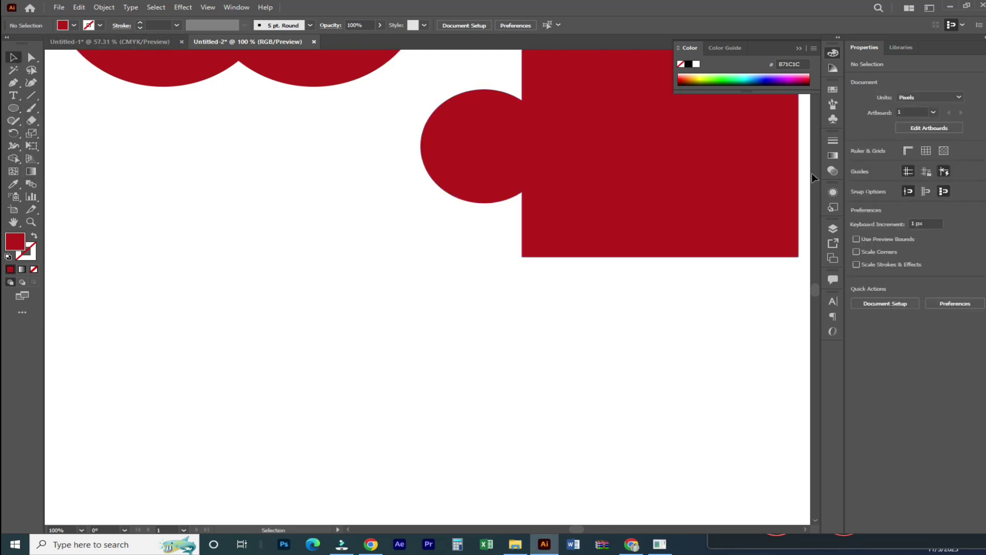
Step: Show the Pathfinder commands and dock them with the collapsed icons beside the canvas, leaving Pathfinder expanded
click(231, 9)
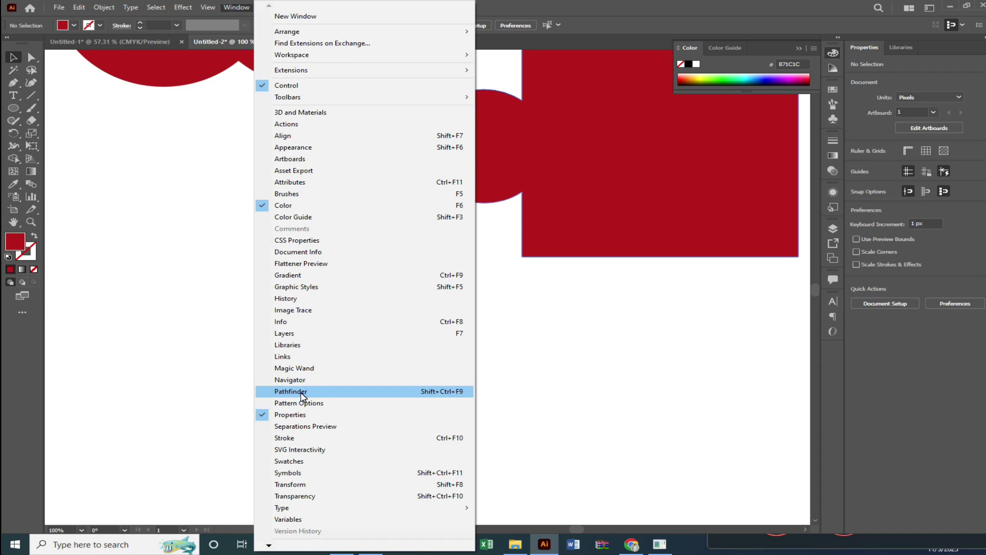
click(290, 391)
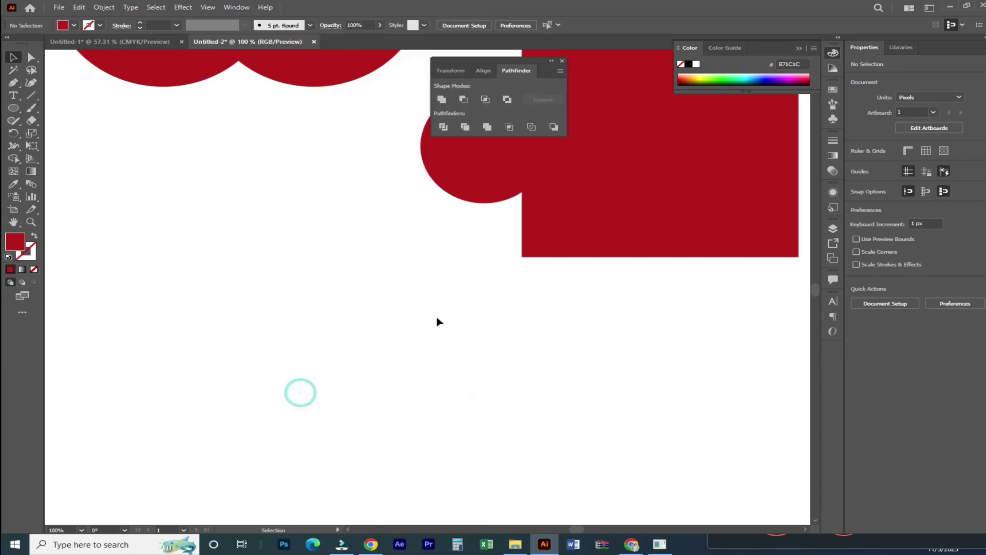
drag(529, 59, 828, 356)
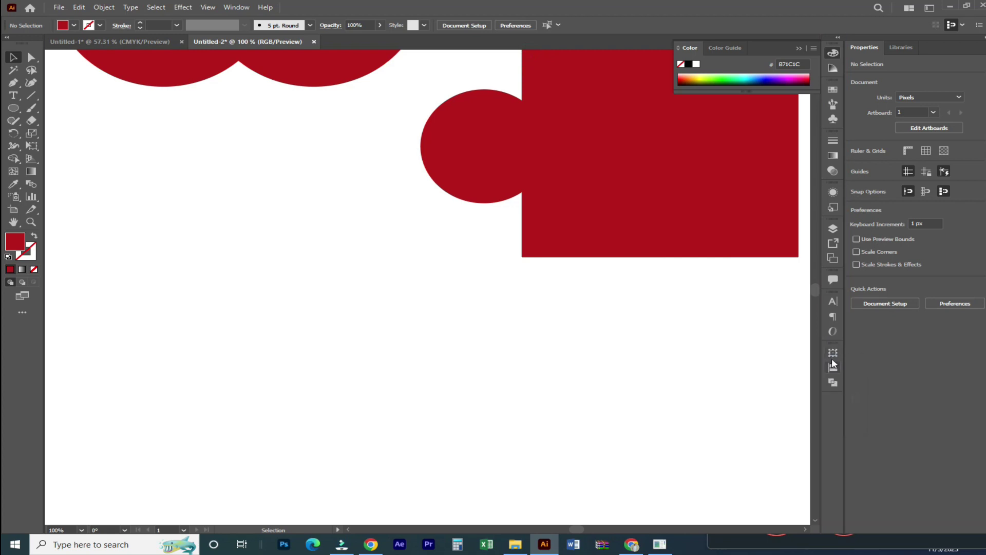
click(832, 353)
click(833, 353)
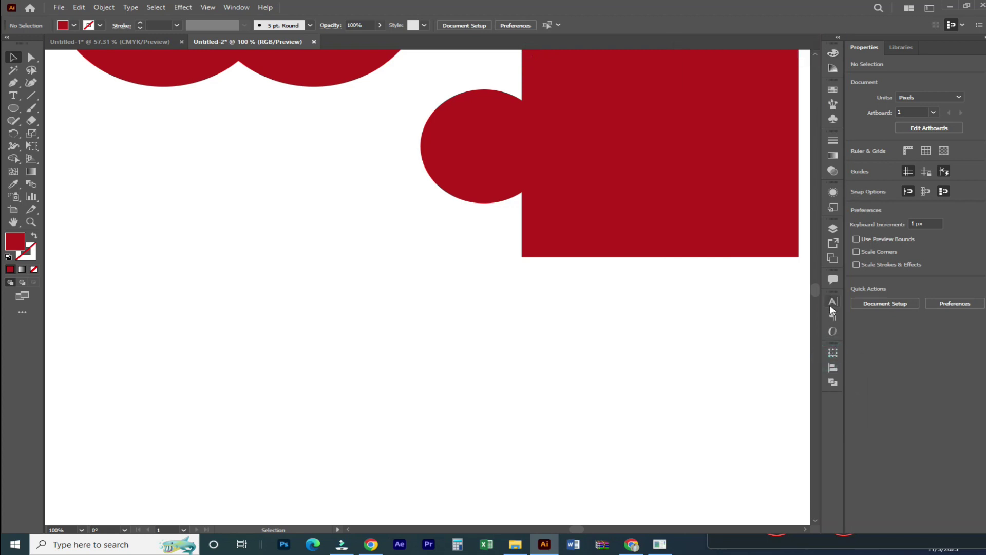
click(833, 383)
click(834, 385)
click(839, 383)
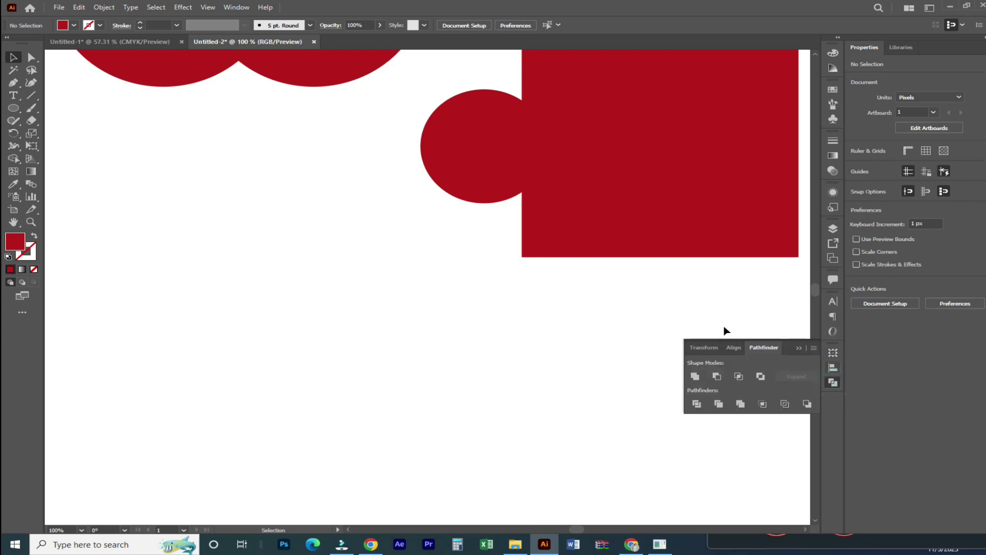
Step: Draw a circle about 174 px in diameter in the empty lower area and duplicate it rightward so the two overlap
click(13, 108)
drag(121, 290, 261, 415)
click(13, 57)
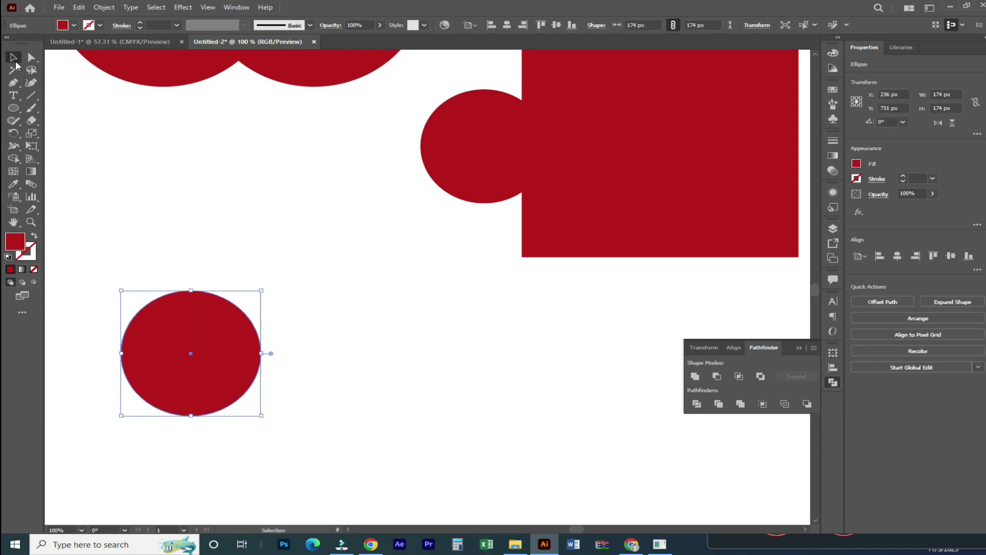
click(195, 192)
drag(226, 337, 325, 339)
click(513, 412)
Step: Unite the two overlapping circles with Pathfinder and move the united shape up to free space below
drag(121, 244, 418, 469)
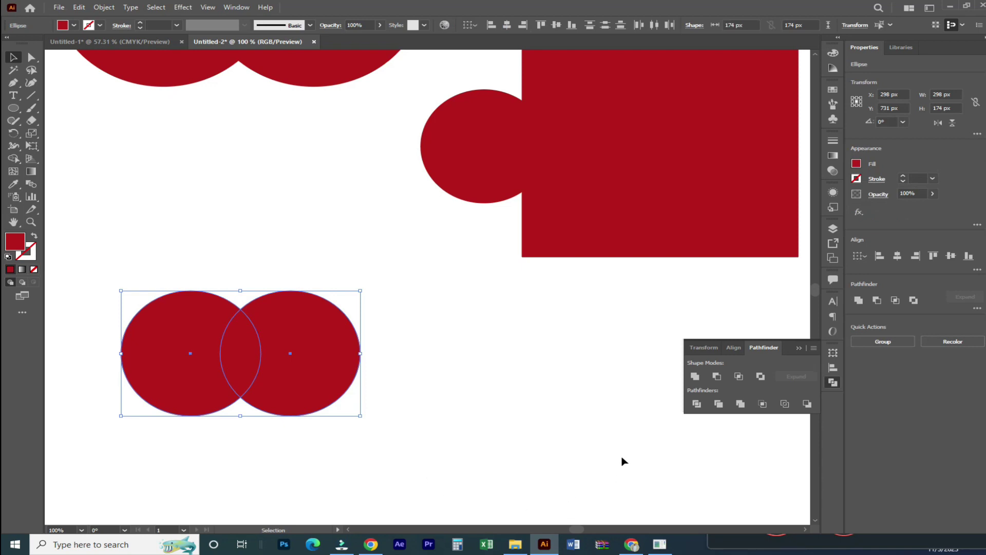
click(695, 379)
click(485, 384)
drag(335, 322, 334, 265)
click(383, 360)
Step: Draw a circle about 175 px in diameter below the united shape and duplicate it rightward so the two overlap
click(20, 109)
drag(135, 329, 276, 455)
click(13, 57)
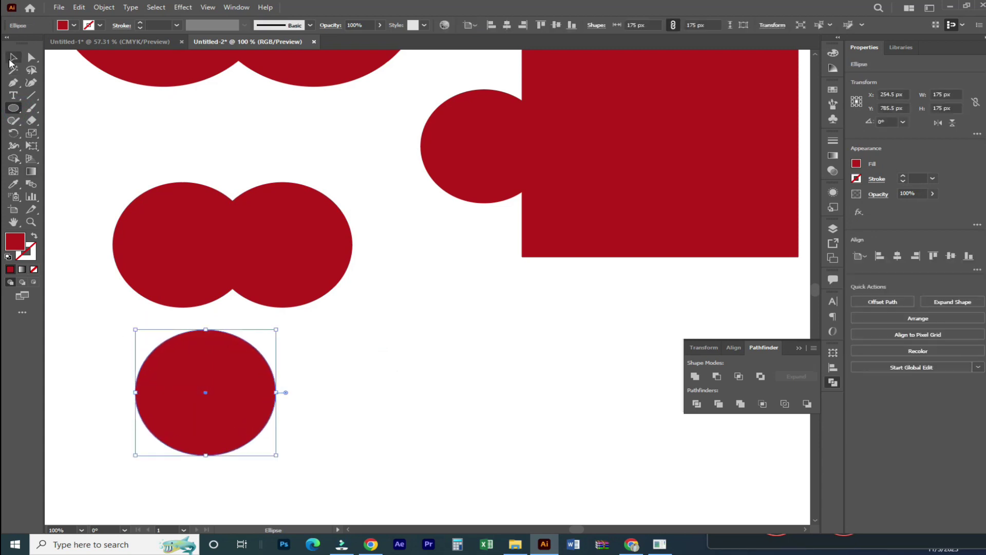
drag(243, 413, 351, 420)
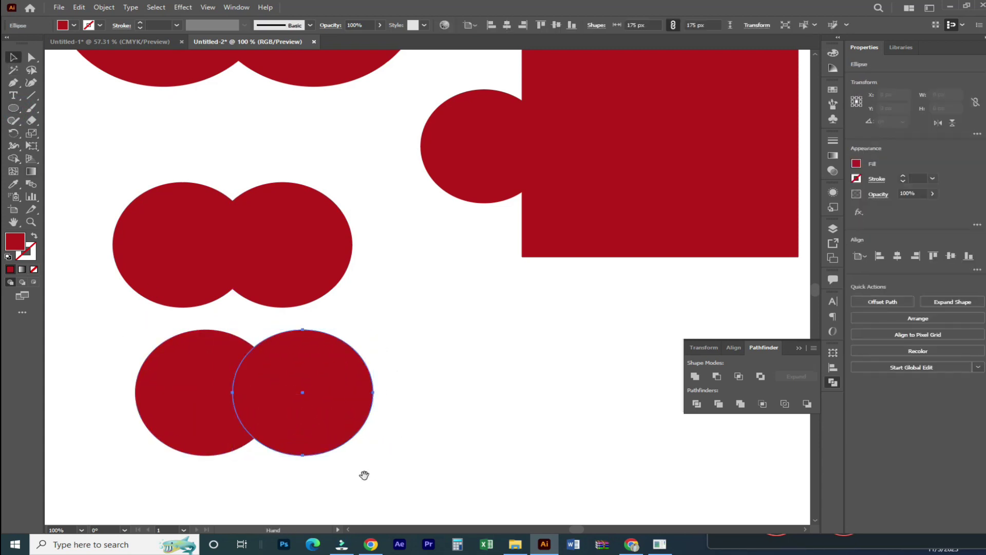
drag(365, 480, 356, 346)
Step: Duplicate the new pair of overlapping circles straight down and repeat the duplication five times to form a column
drag(222, 221, 334, 342)
drag(361, 255, 257, 237)
drag(224, 236, 241, 208)
drag(509, 297, 159, 104)
click(442, 158)
drag(111, 146, 430, 309)
drag(350, 236, 348, 392)
drag(348, 431, 350, 317)
key(ctrl+d)
key(ctrl+d)
key(ctrl+d)
key(ctrl+d)
key(ctrl+d)
Step: Move the top pair of circles up, away from its copies, and shift its right circle slightly downward
drag(425, 376, 417, 408)
drag(400, 280, 417, 415)
drag(413, 330, 421, 411)
drag(152, 265, 413, 377)
drag(421, 372, 380, 232)
drag(403, 220, 425, 393)
click(472, 403)
drag(150, 293, 426, 470)
click(427, 409)
mouse_move(398, 393)
mouse_down()
mouse_move(386, 391)
mouse_move(405, 403)
mouse_up()
click(439, 416)
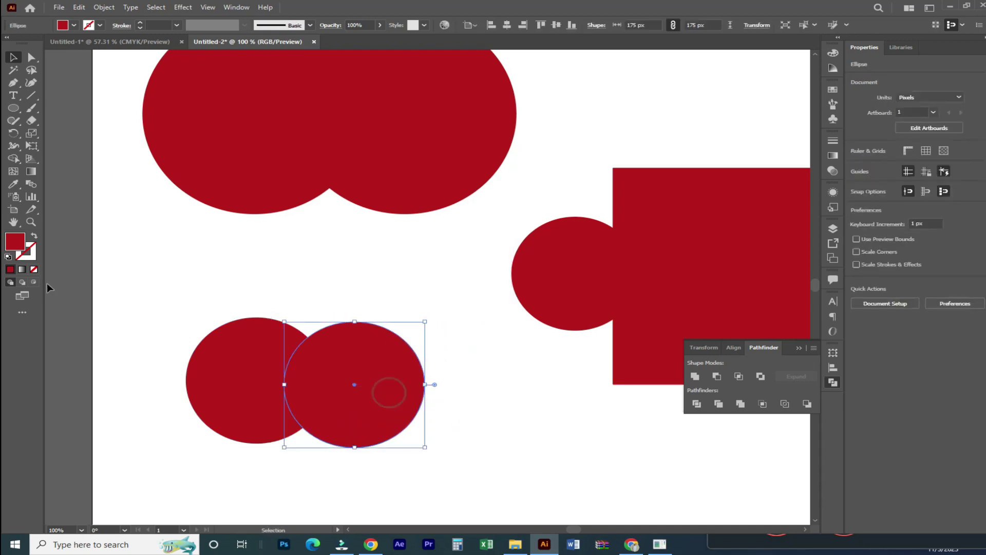
Step: Try to change the fill colour to green 25B51D without an object selected
click(204, 315)
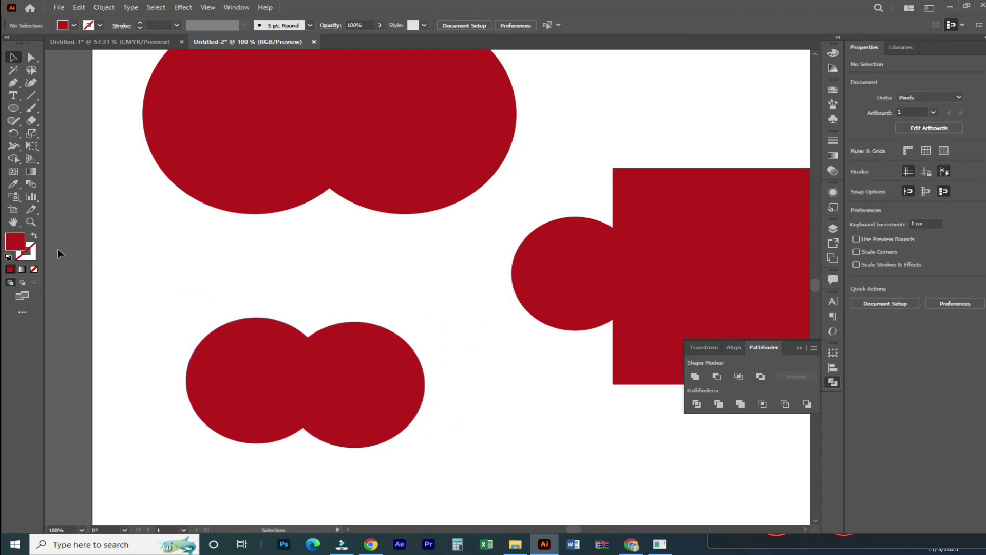
double_click(14, 243)
click(253, 311)
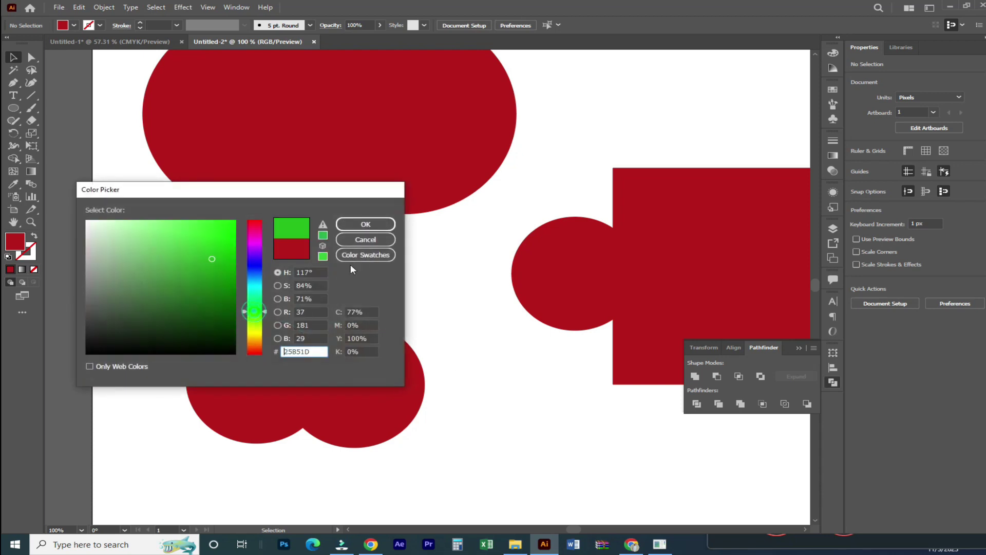
click(350, 226)
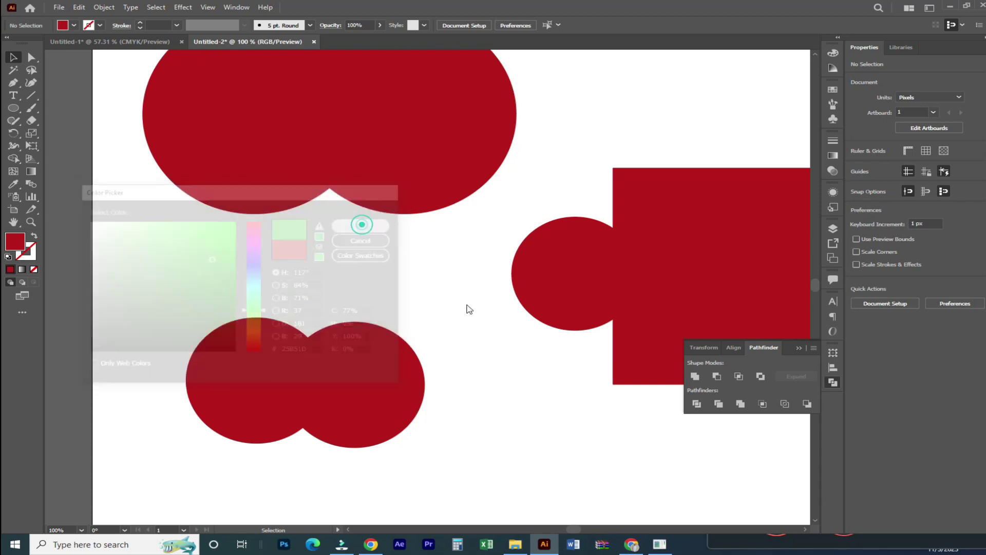
Step: Recolour the left circle of the top pair to a bright magenta with the Color Picker
click(239, 350)
double_click(15, 241)
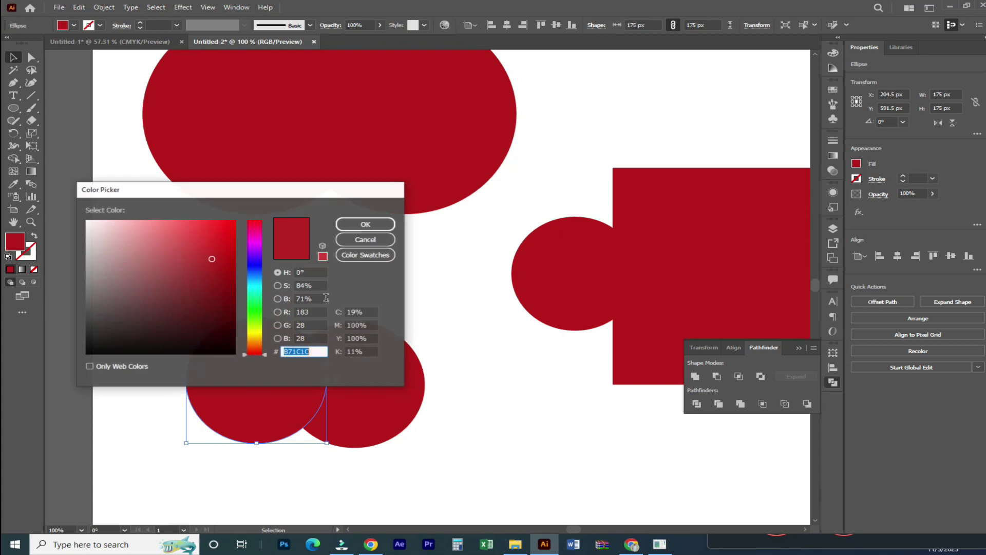
click(226, 238)
click(253, 240)
click(363, 224)
click(455, 293)
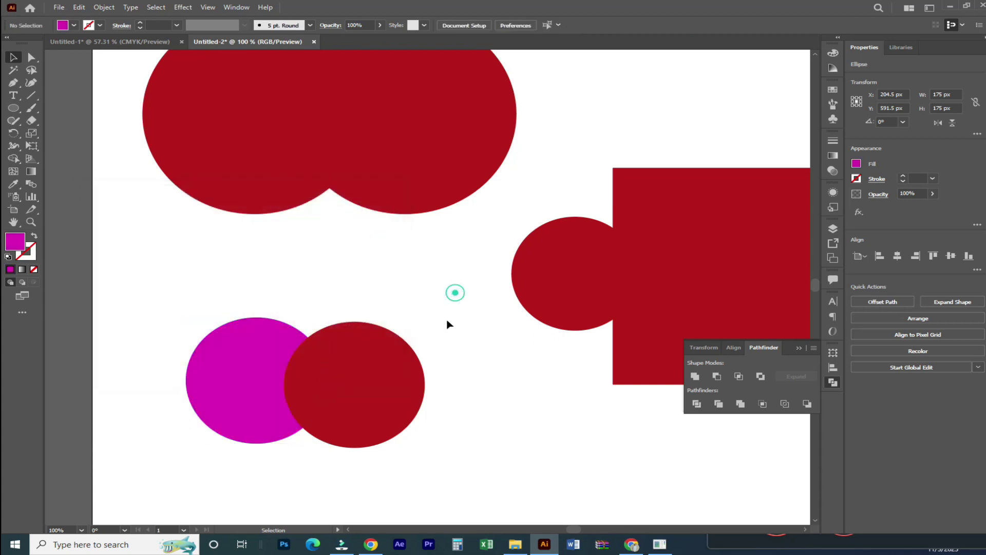
Step: Move the red circle further left so that it overlaps about half of the magenta circle
drag(421, 383, 416, 378)
click(464, 390)
drag(201, 300, 400, 432)
click(488, 467)
drag(389, 393, 369, 386)
click(421, 405)
Step: Subtract the red circle from the magenta one with Minus Front and move the crescent up and left
drag(159, 288, 425, 455)
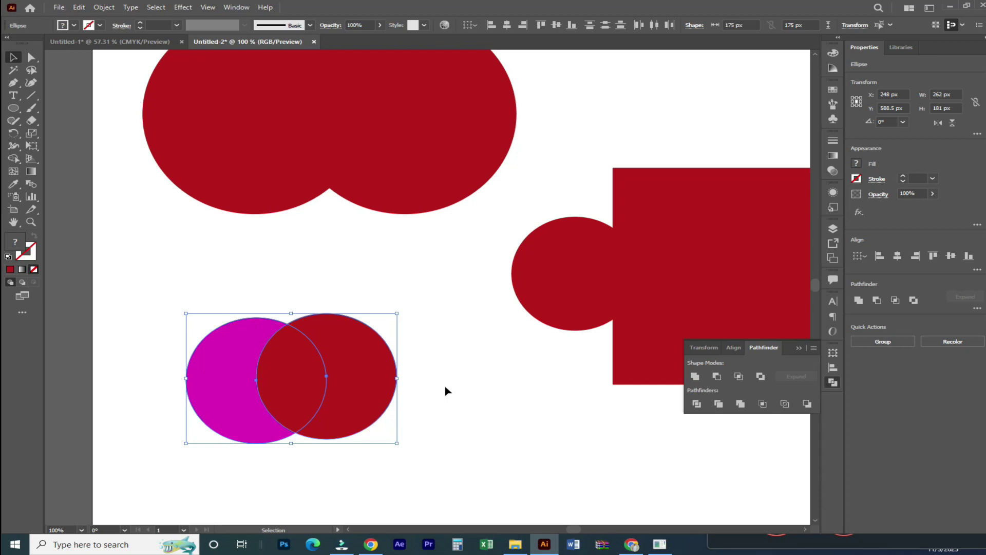
click(717, 377)
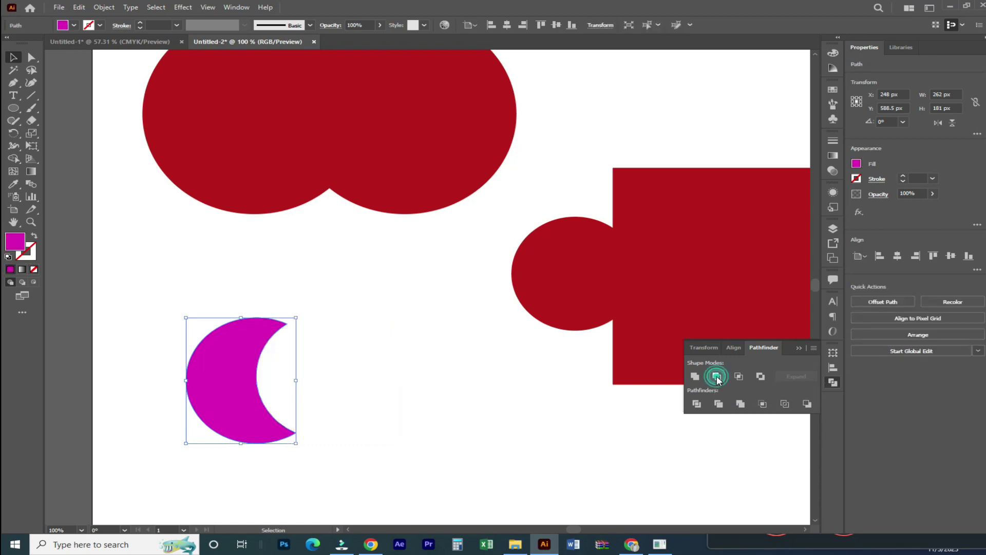
click(453, 403)
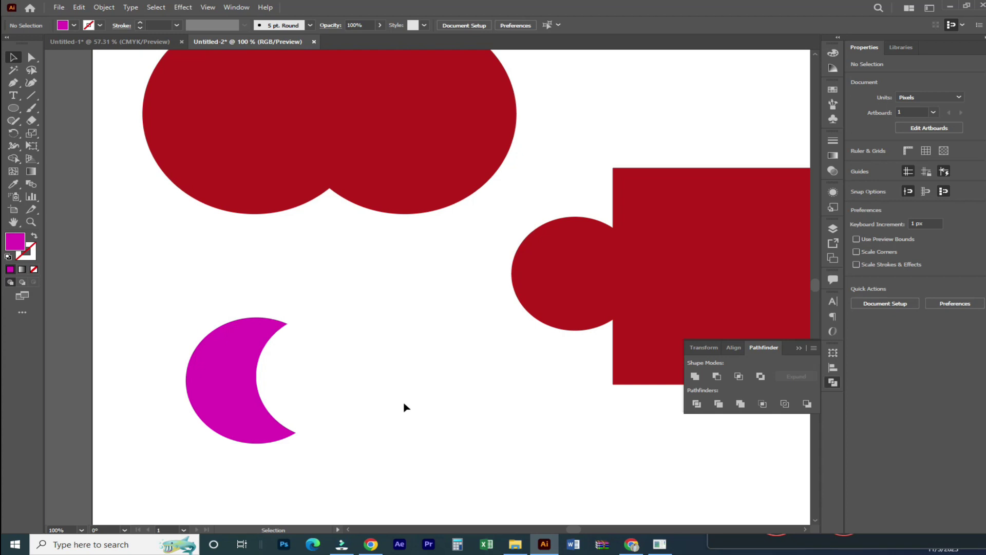
drag(229, 414, 209, 367)
click(353, 451)
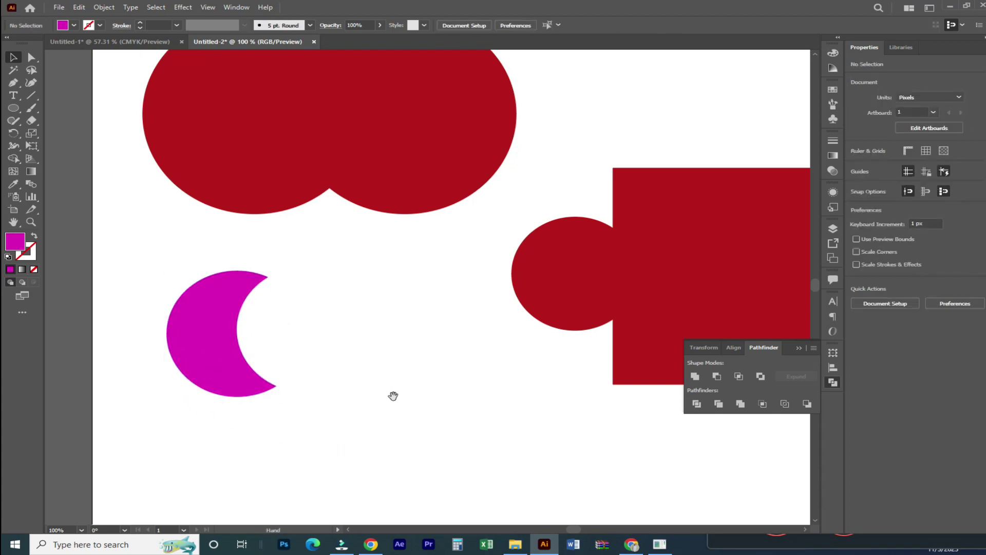
Step: Undo the crescent's move and the Minus Front subtraction
scroll(392, 396, down, 3)
key(ctrl+z)
key(ctrl+z)
Step: Move the red circle over most of the magenta circle, offset up and right, and scale it down slightly from its centre
click(449, 344)
click(425, 309)
drag(349, 258, 309, 263)
click(353, 287)
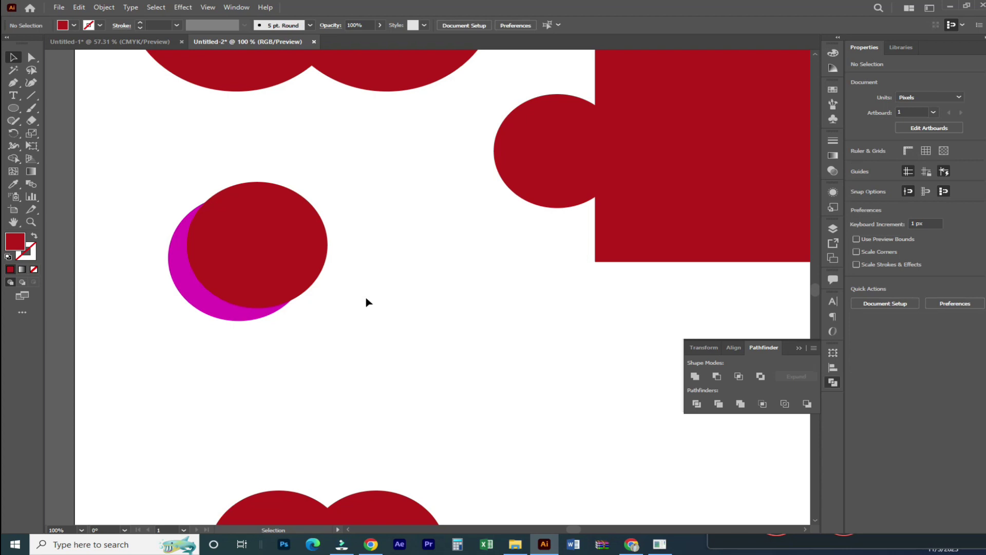
click(299, 266)
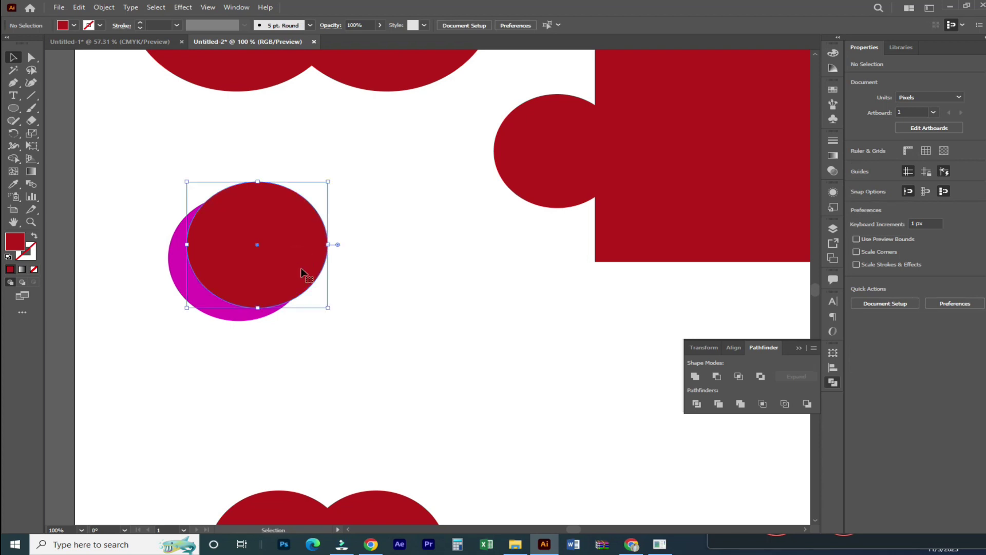
drag(327, 307, 321, 302)
click(356, 323)
Step: Subtract the smaller red circle from the magenta one with Minus Front and move the thin crescent down and right
drag(143, 159, 326, 341)
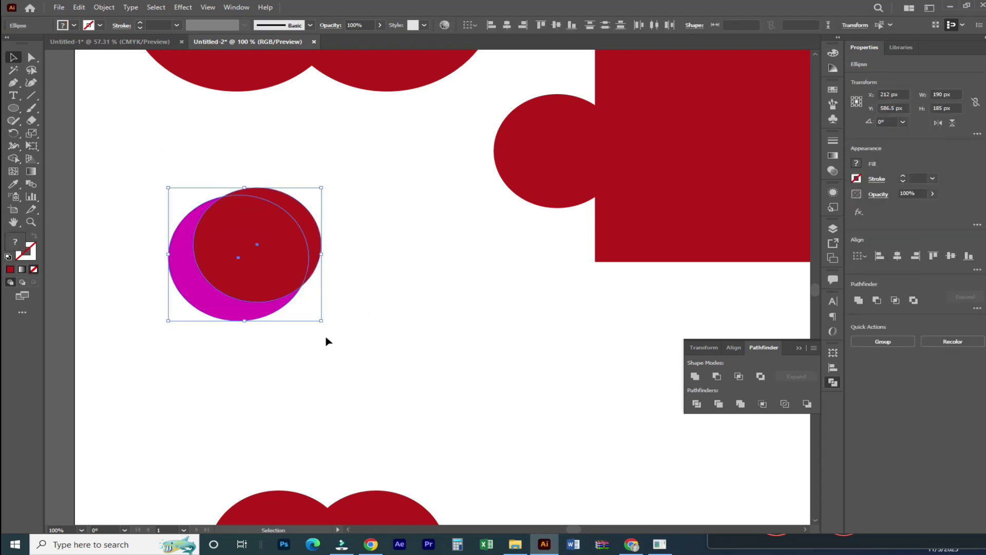
click(717, 378)
click(461, 359)
drag(224, 270, 239, 300)
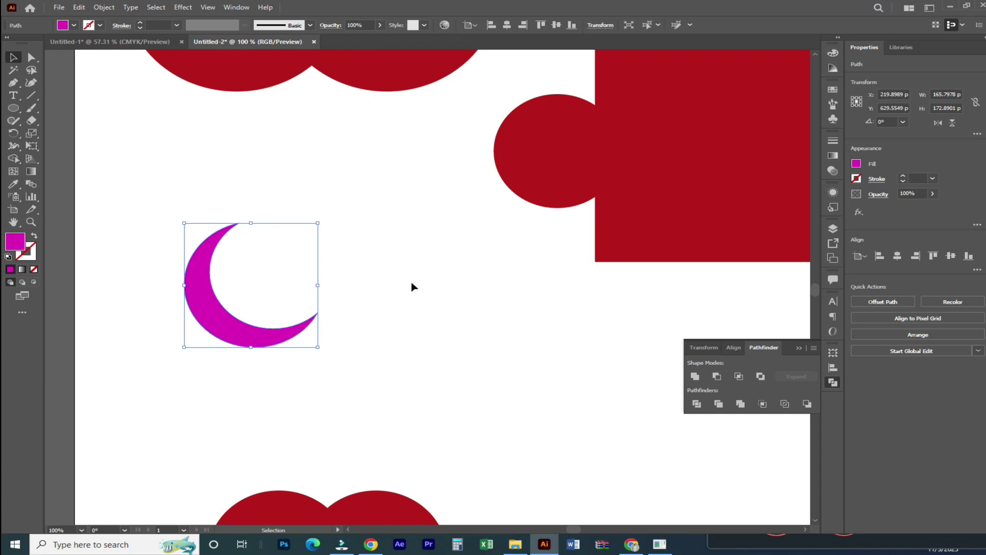
drag(261, 340, 308, 311)
click(337, 393)
Step: Undo the thin crescent's changes to restore the magenta circle and the smaller red circle
click(297, 301)
key(ctrl+z)
key(ctrl+z)
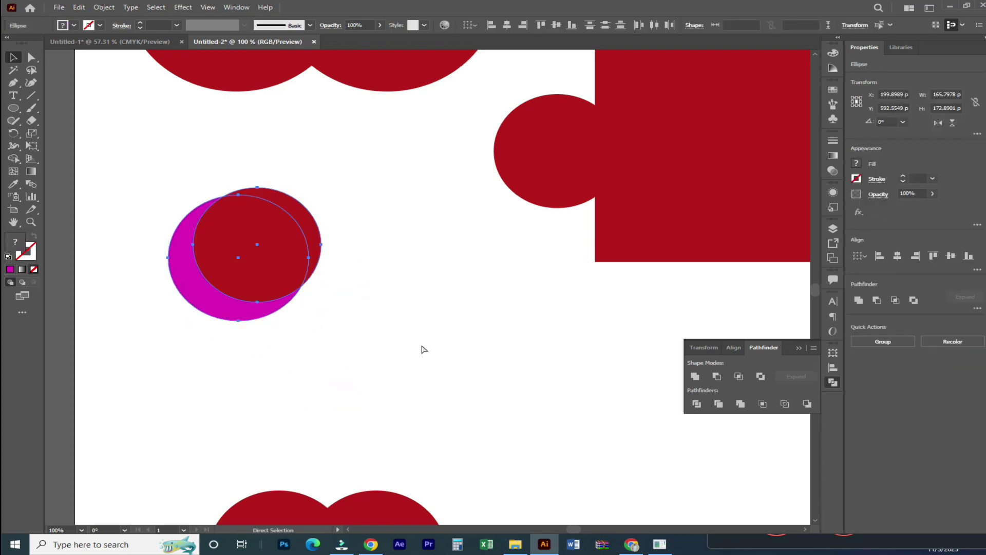
Step: Intersect the next pair of overlapping red circles below with Pathfinder and move the lens shape up and slightly right
drag(402, 389, 340, 164)
scroll(332, 209, down, 5)
drag(50, 152, 454, 261)
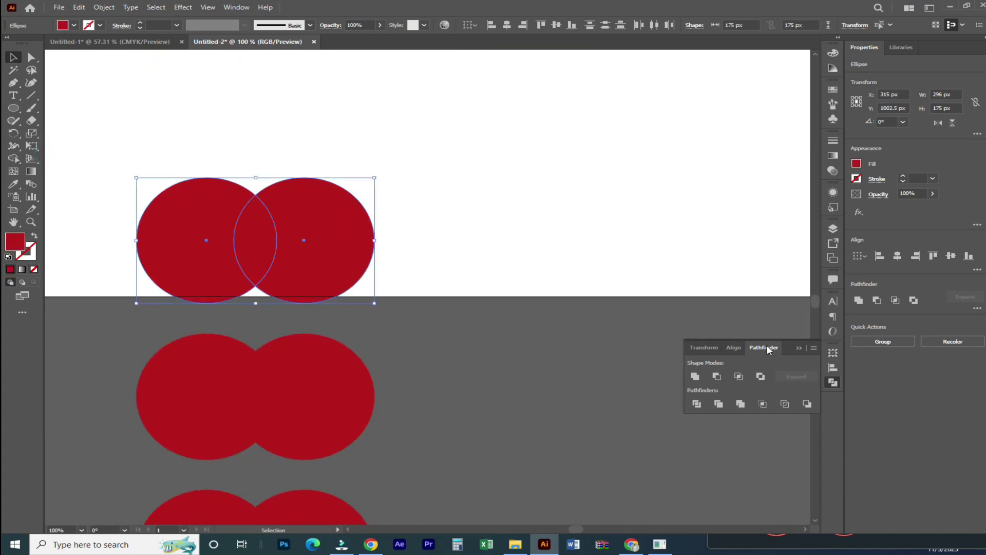
click(738, 377)
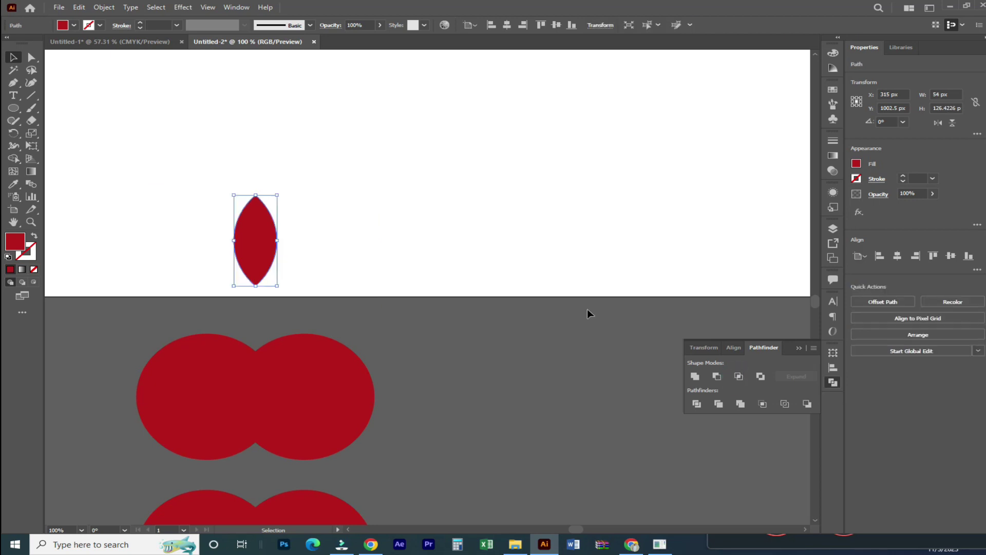
drag(262, 231, 279, 184)
scroll(331, 286, up, 2)
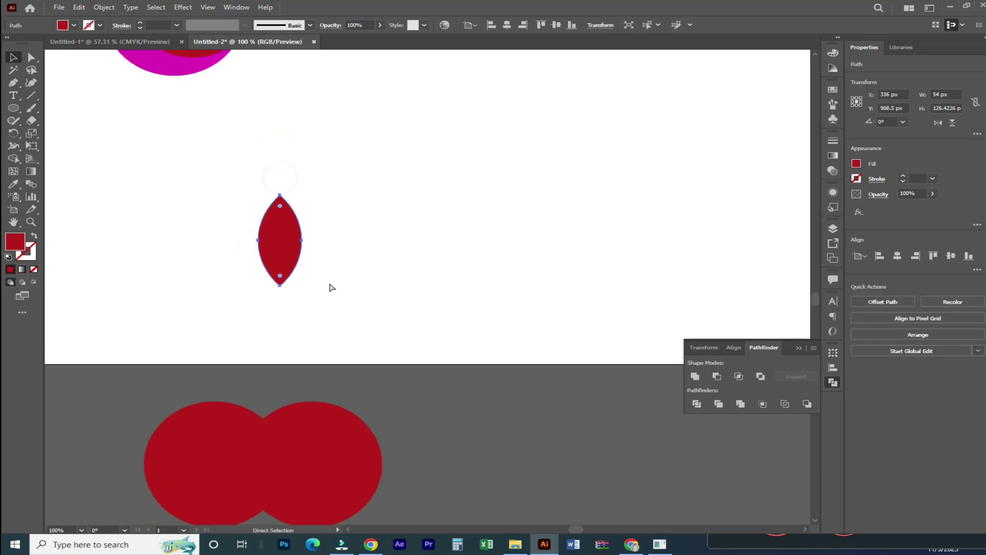
Step: Undo and reapply Intersect on the two overlapping red circles, and move the lens shape up and left
key(ctrl+z)
key(ctrl+z)
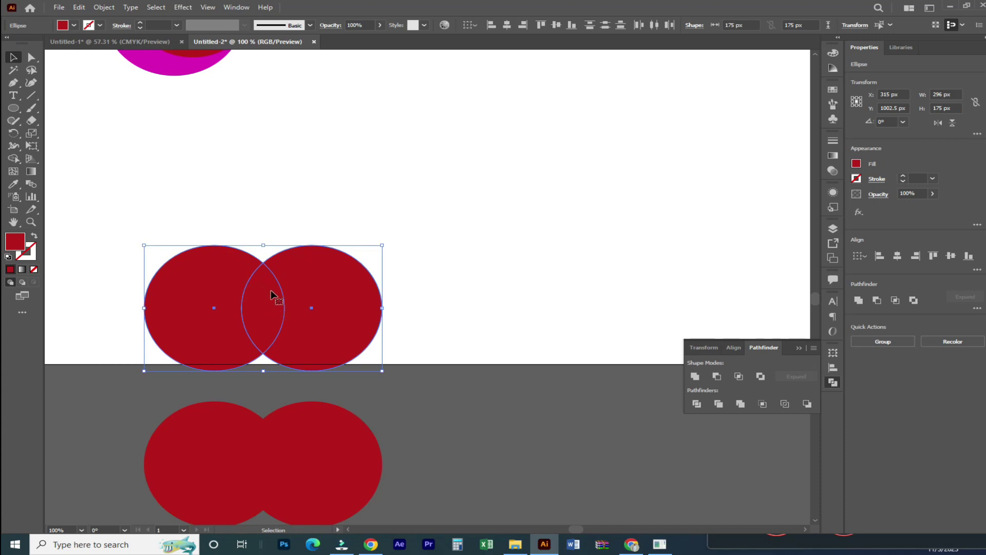
click(739, 378)
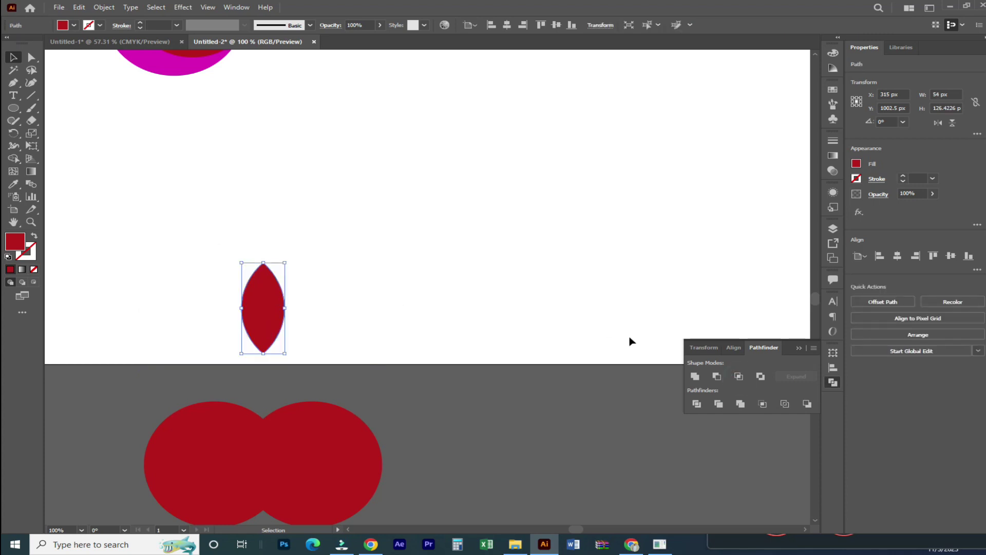
key(space)
drag(275, 326, 150, 146)
click(269, 343)
Step: Move the next pair of overlapping red circles onto the artboard and exclude their overlap with Pathfinder
drag(86, 355, 427, 465)
drag(360, 466, 402, 309)
drag(132, 348, 496, 207)
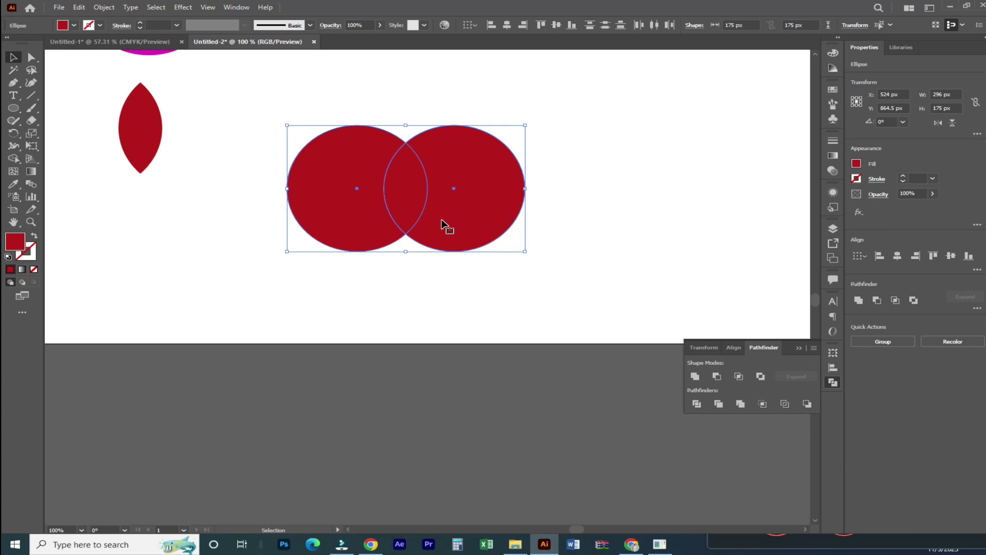
click(760, 378)
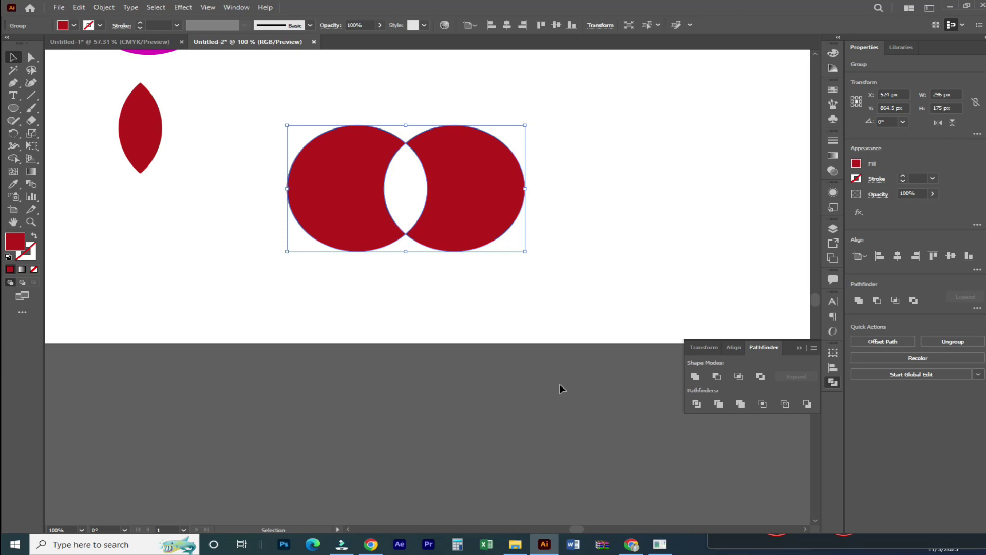
Step: Move the excluded circles up beside the lens and bring the next overlapping red pair onto the empty area below them
drag(434, 270, 545, 400)
drag(146, 84, 513, 236)
drag(513, 379, 513, 179)
drag(456, 265, 464, 224)
drag(244, 344, 468, 103)
drag(463, 102, 428, 319)
drag(410, 388, 410, 379)
drag(407, 170, 430, 232)
click(568, 288)
drag(487, 255, 404, 147)
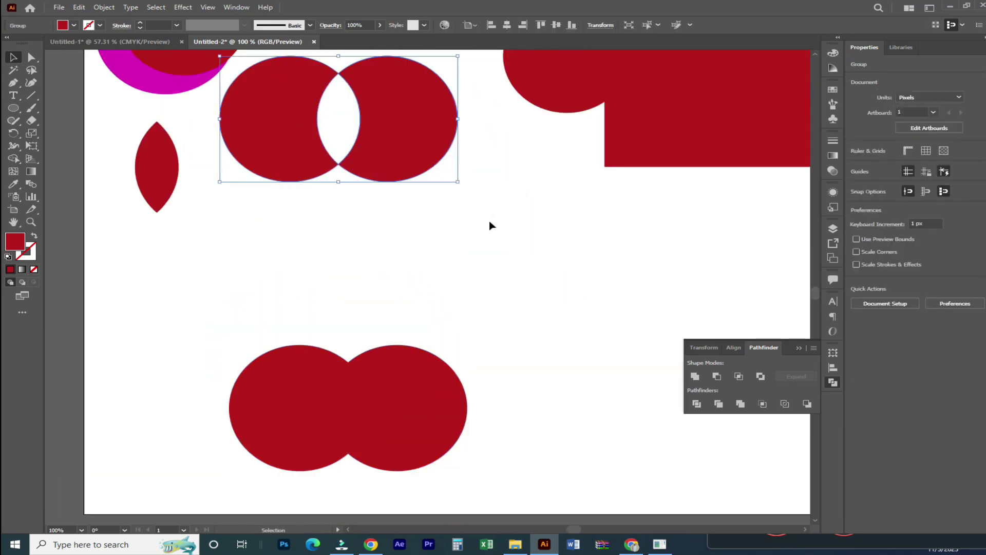
Step: Shift the right circle of the new pair about 5 px left and divide both circles with Pathfinder
click(488, 222)
drag(465, 324, 481, 249)
drag(214, 269, 446, 360)
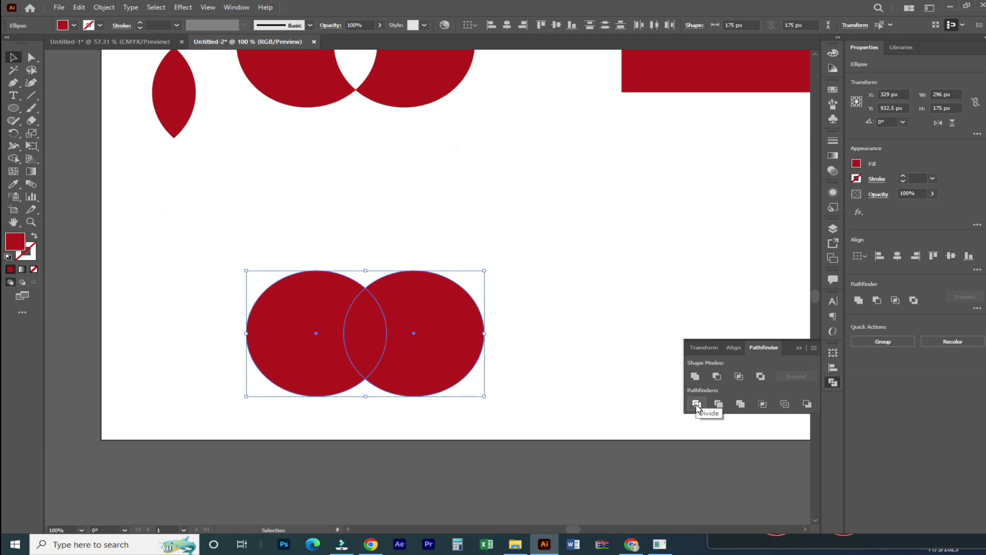
click(514, 374)
mouse_move(447, 353)
mouse_down()
mouse_move(468, 352)
mouse_move(434, 351)
mouse_move(443, 354)
mouse_up()
click(609, 389)
drag(214, 257, 526, 423)
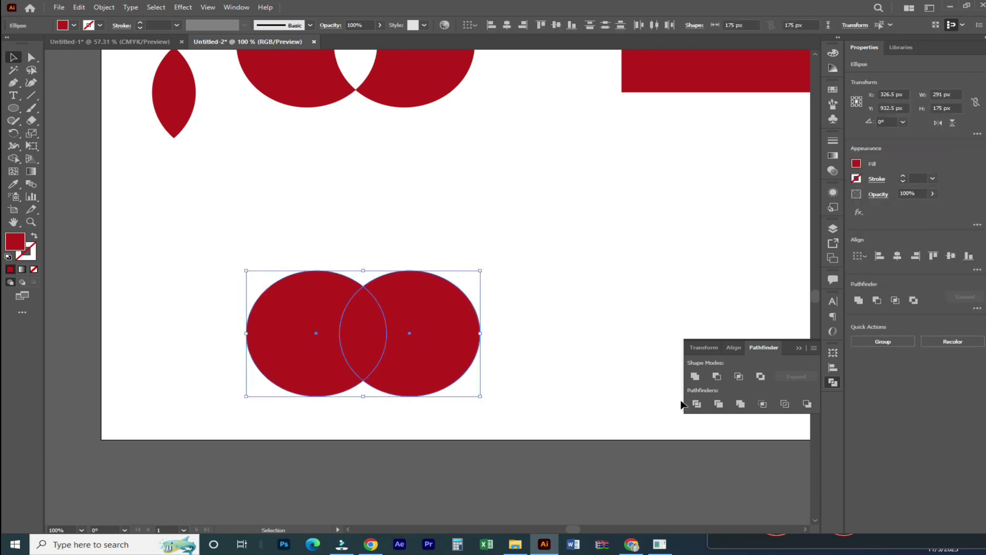
click(696, 404)
Step: Move the divided circles slightly right and up and ungroup them
click(572, 403)
drag(458, 350, 482, 340)
right_click(539, 356)
click(650, 387)
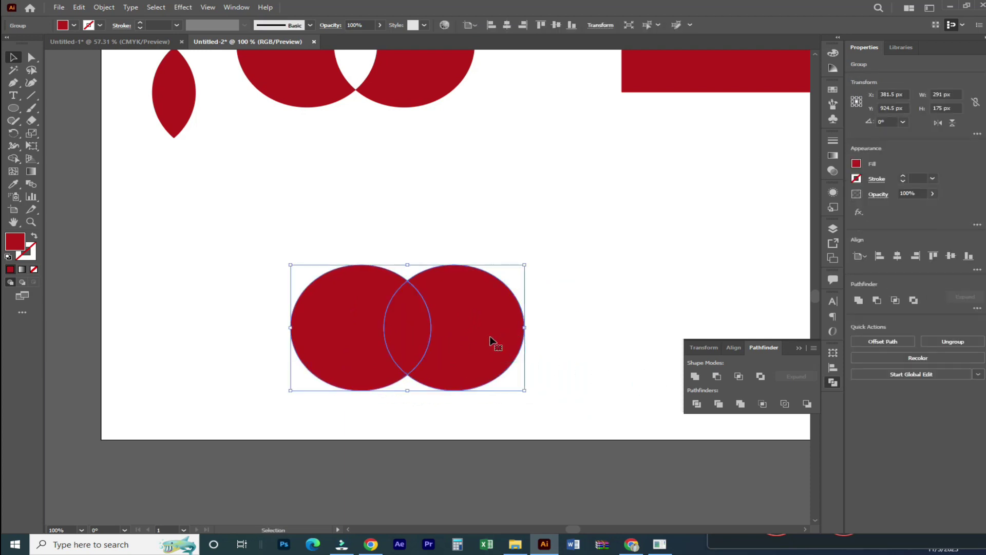
right_click(497, 330)
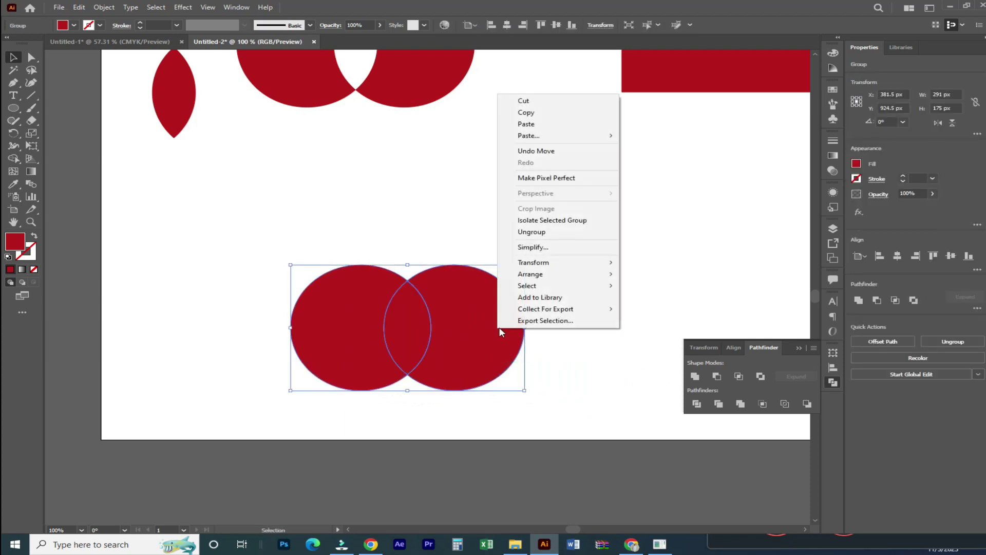
click(539, 232)
click(554, 251)
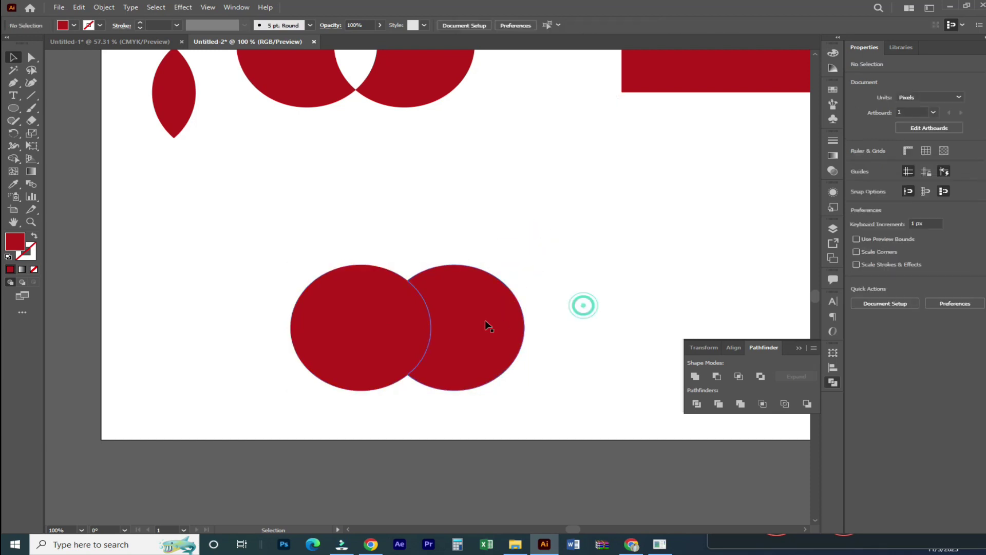
Step: Pull the two outer crescents and the middle lens apart into three separate pieces
drag(485, 320, 588, 314)
drag(336, 324, 186, 288)
click(321, 361)
click(547, 289)
drag(401, 323, 403, 301)
click(374, 355)
click(399, 359)
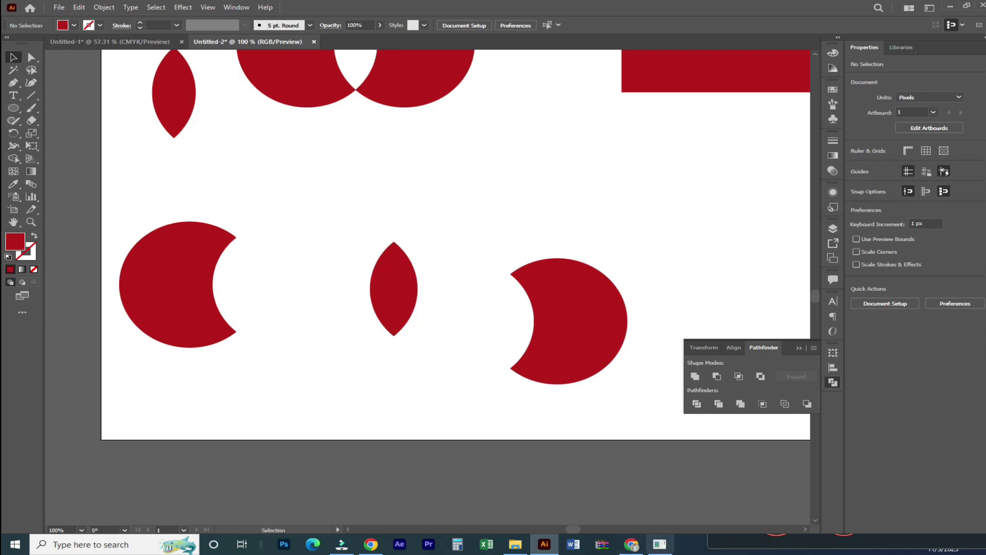
Step: Move the three divided pieces together off the artboard to its left
drag(354, 441, 380, 310)
drag(427, 247, 429, 414)
drag(147, 234, 593, 388)
drag(467, 366, 531, 359)
drag(674, 323, 148, 257)
Step: Bring the next pair of overlapping red circles from below the artboard into the cleared area on it
drag(449, 354, 400, 44)
drag(410, 244, 410, 191)
drag(308, 365, 473, 499)
drag(473, 500, 468, 227)
drag(415, 460, 413, 218)
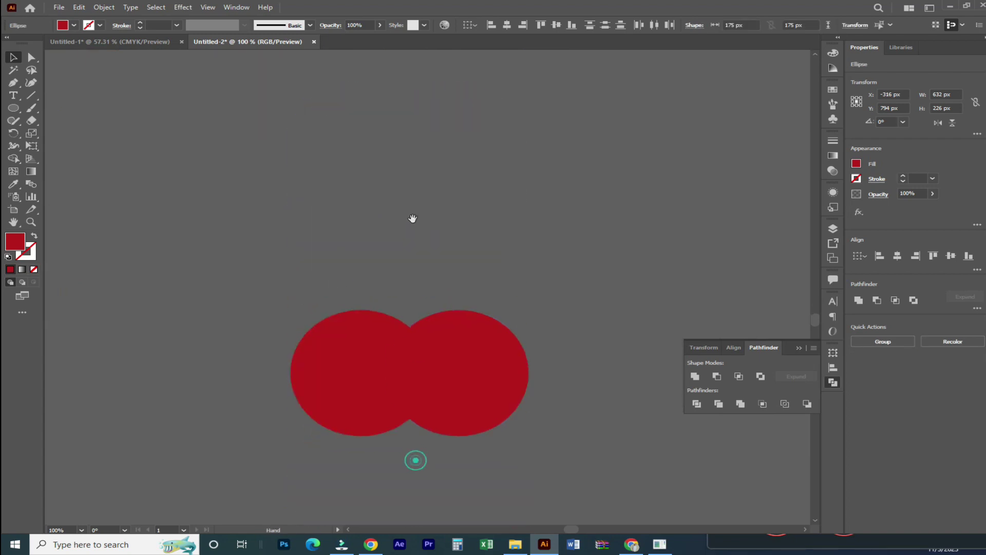
drag(421, 355, 423, 490)
drag(290, 363, 485, 449)
drag(469, 470, 480, 219)
drag(474, 182, 454, 427)
drag(486, 382, 487, 442)
drag(194, 295, 473, 267)
click(623, 392)
Step: Fill the left circle of the pair with yellow-green 9FB51D
drag(277, 196, 468, 346)
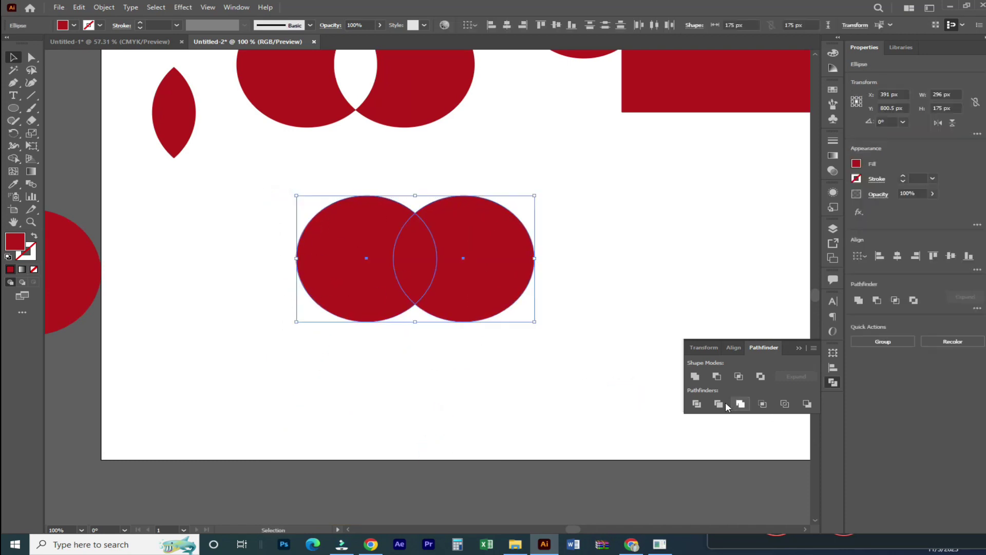
click(460, 343)
click(334, 280)
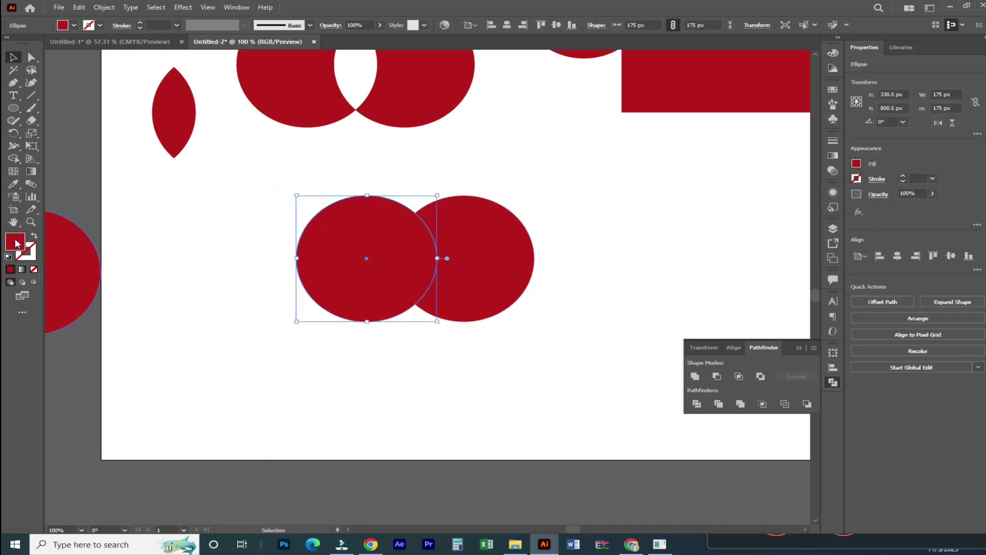
double_click(16, 243)
click(253, 332)
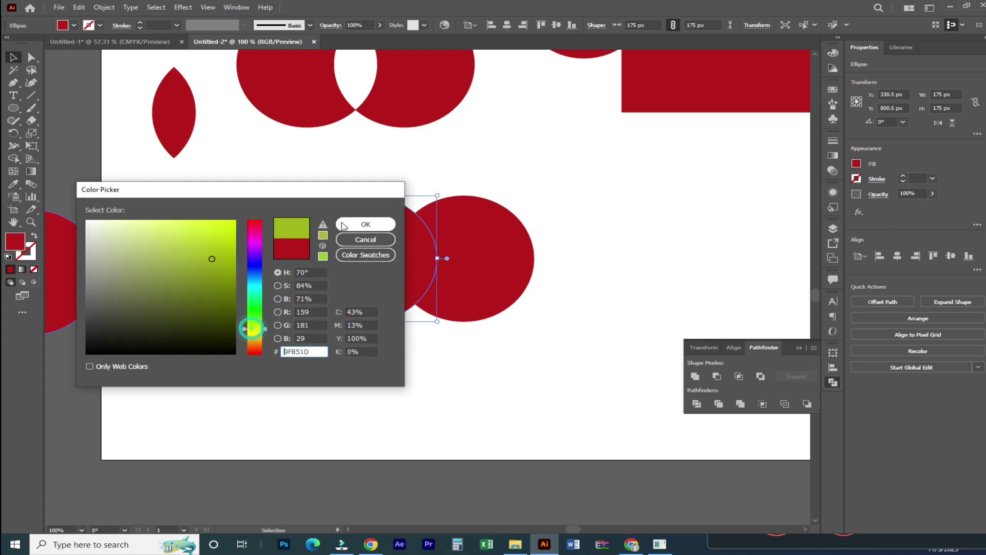
click(365, 224)
Step: Trim the overlapping green and red circles with Pathfinder and ungroup the result
click(504, 403)
drag(283, 207, 526, 365)
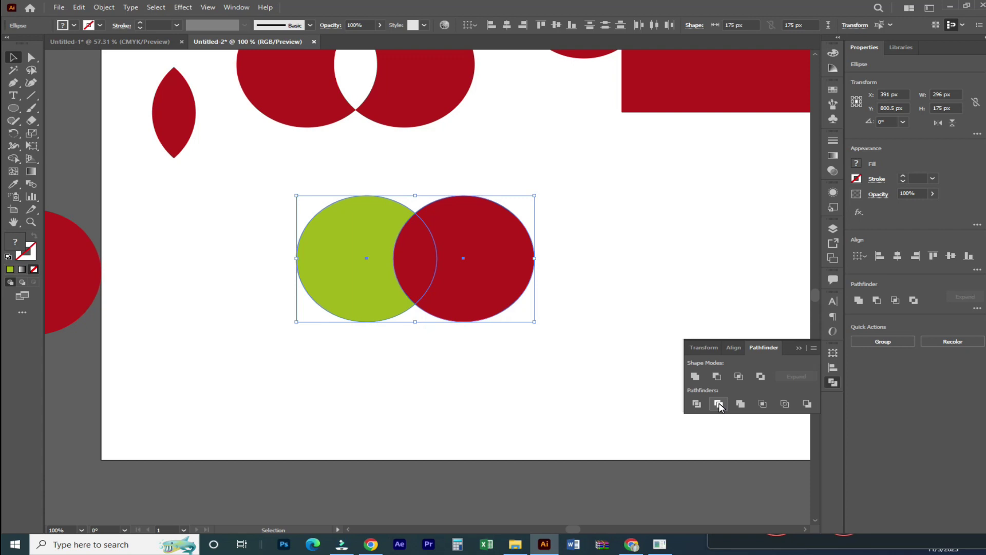
click(584, 381)
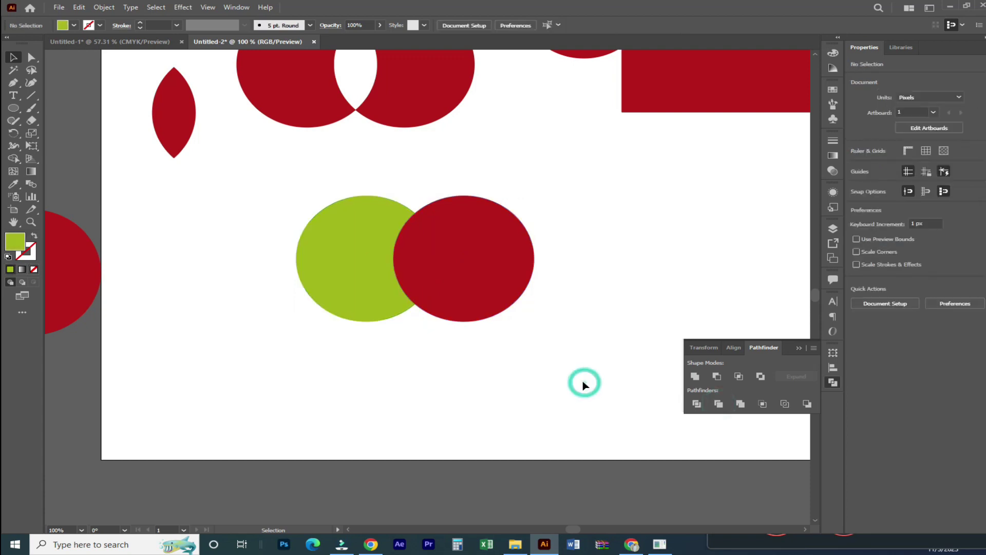
drag(469, 288, 481, 286)
right_click(481, 286)
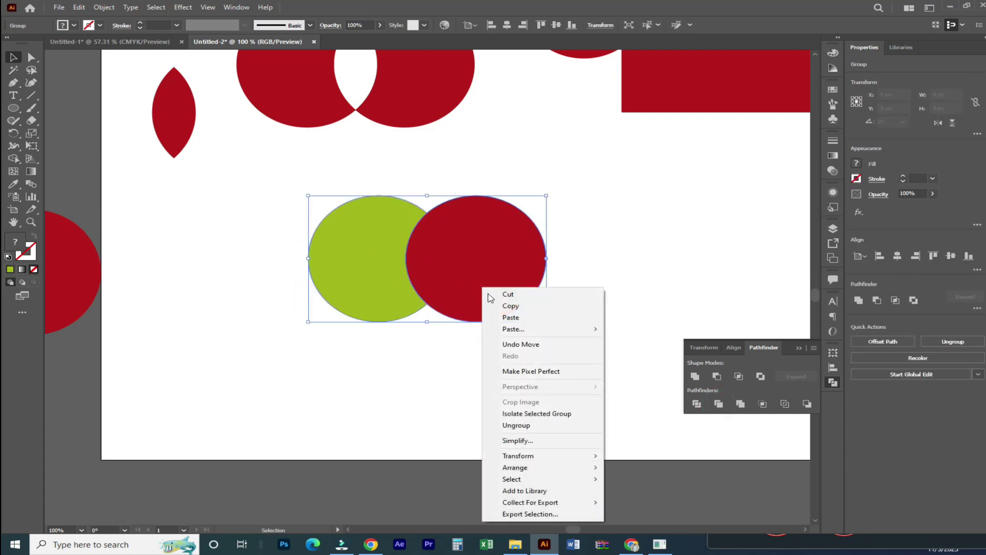
click(519, 423)
click(528, 385)
Step: Move the red circle away from the green crescent to separate them, and undo the moves
drag(475, 289, 644, 281)
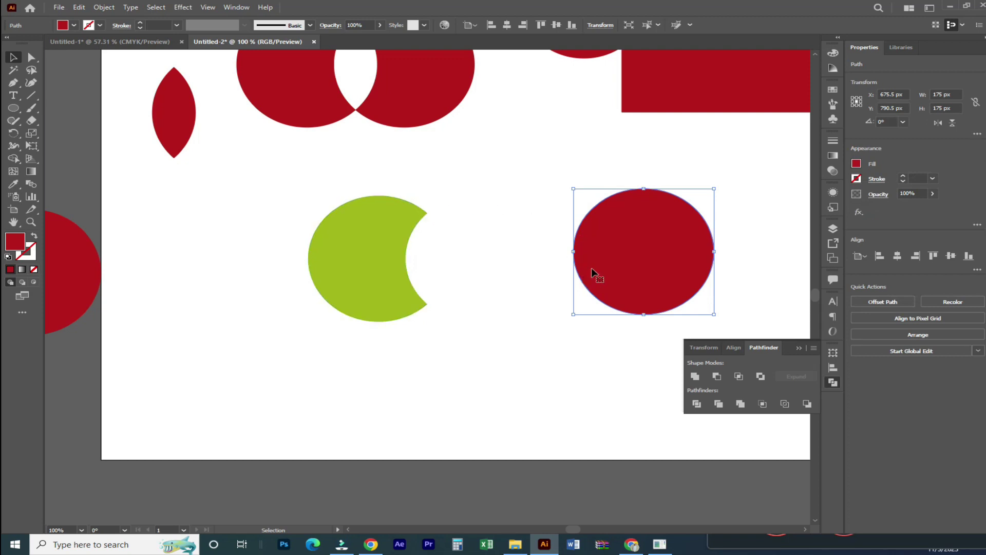
drag(658, 261, 595, 262)
key(ctrl+z)
key(ctrl+z)
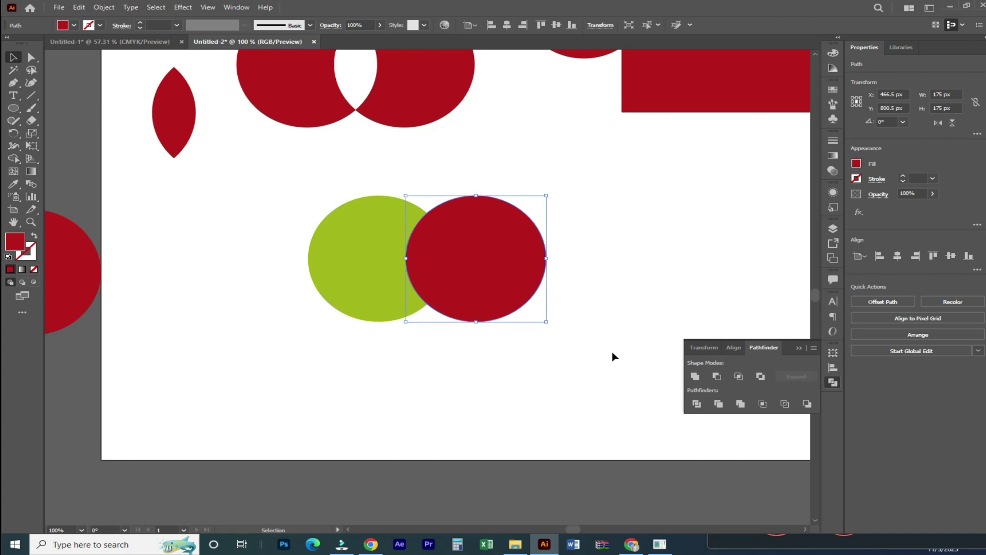
Step: Delete the trimmed green and red shapes
click(612, 353)
drag(286, 184, 564, 354)
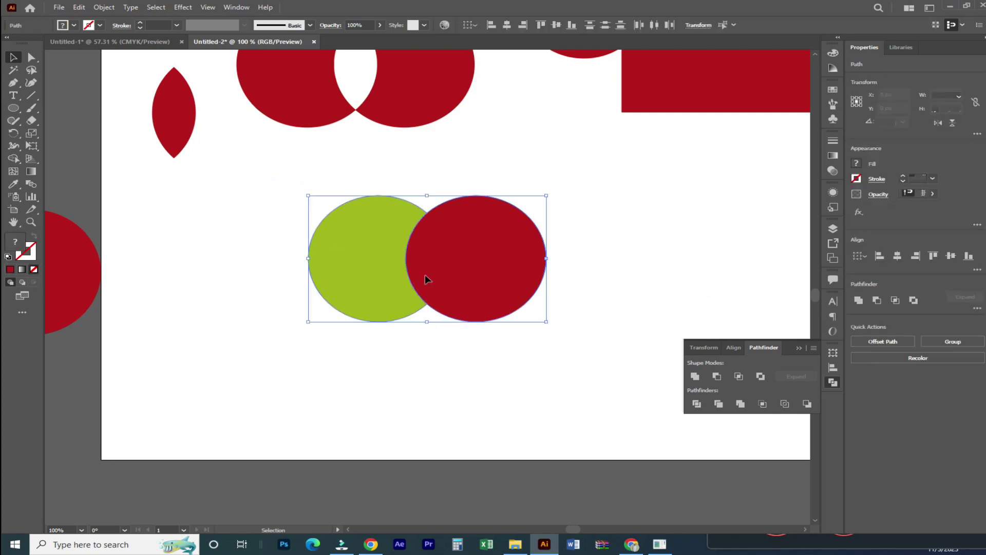
drag(509, 278, 343, 292)
key(Delete)
Step: Move the cluster of three small overlapping red circles from below the artboard into the cleared area
drag(368, 368, 410, 145)
drag(429, 368, 434, 300)
drag(452, 487, 402, 190)
drag(480, 139, 456, 157)
drag(433, 191, 342, 313)
Step: Fill the uppermost of the three small circles with blue
click(358, 246)
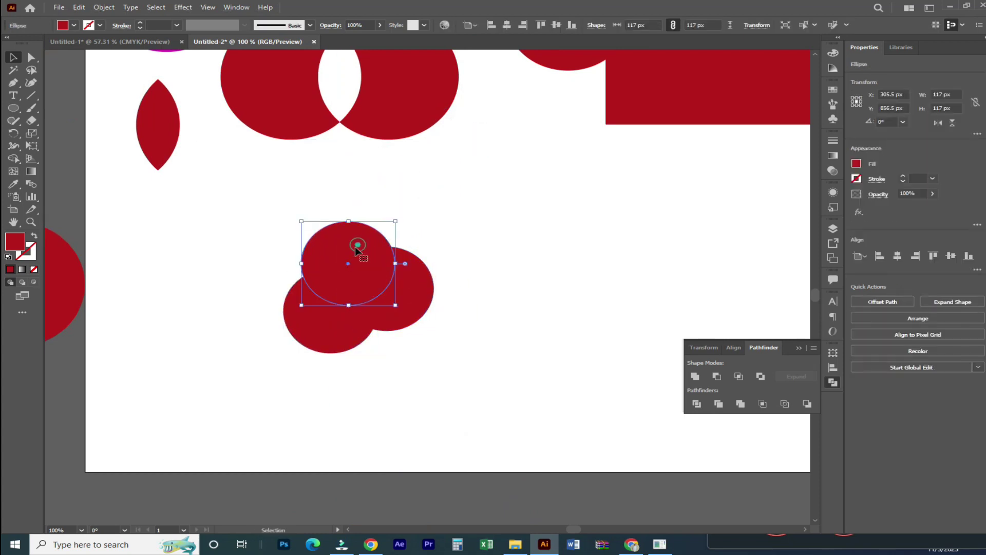
double_click(13, 240)
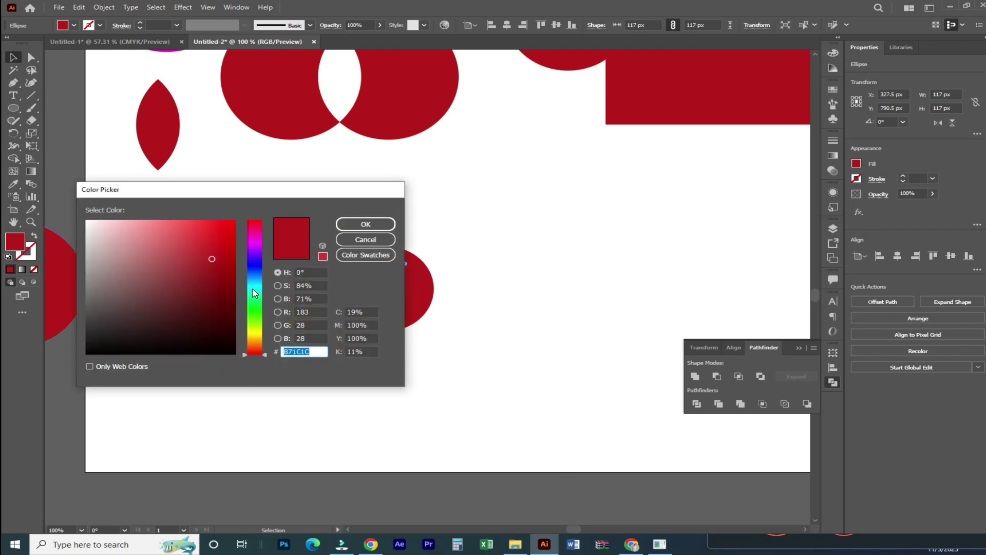
drag(253, 294, 252, 255)
click(366, 224)
Step: Fill the right circle of the cluster with green 1DB528
click(407, 293)
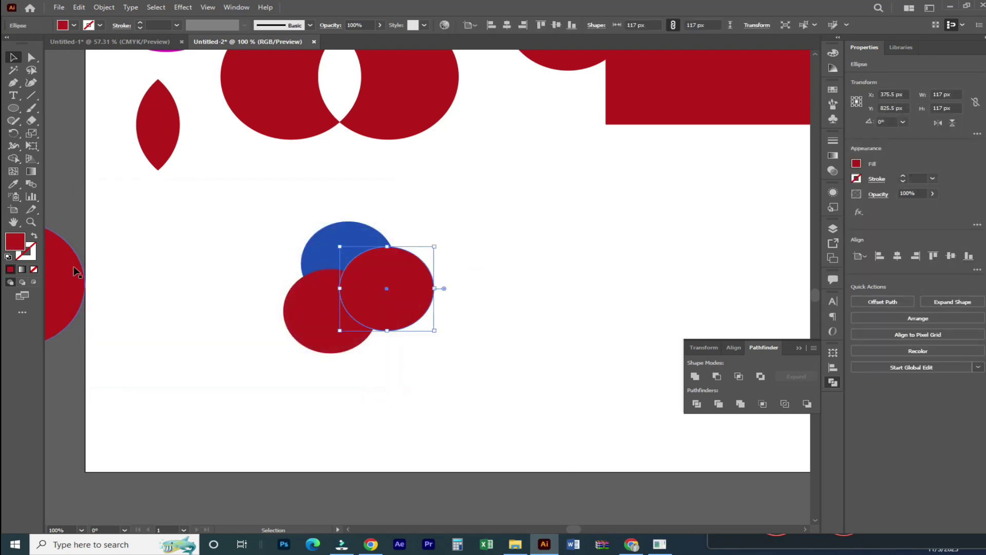
double_click(23, 248)
text(1DB528)
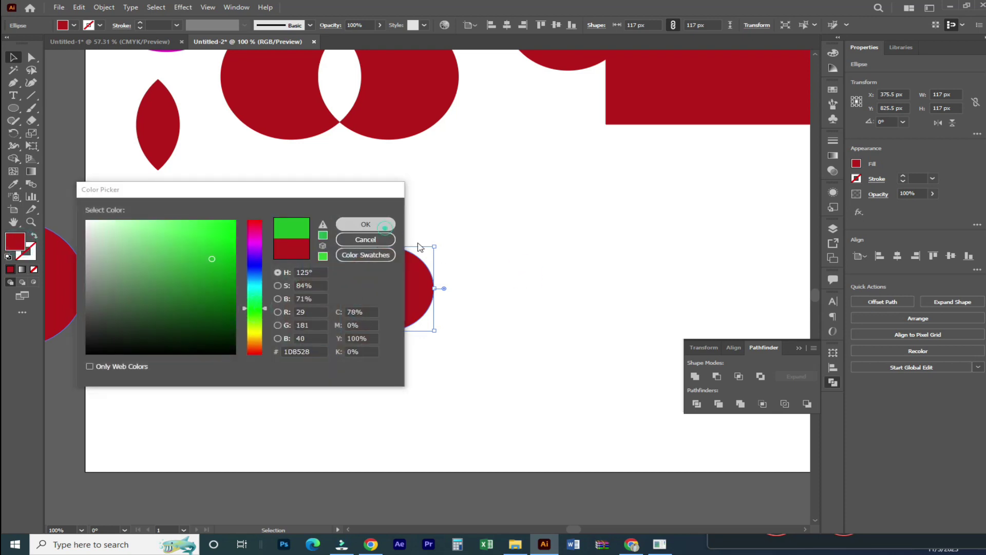
click(366, 224)
Step: Nudge the small red circle slightly right and down, and trim all three circles with Pathfinder
drag(271, 235, 544, 397)
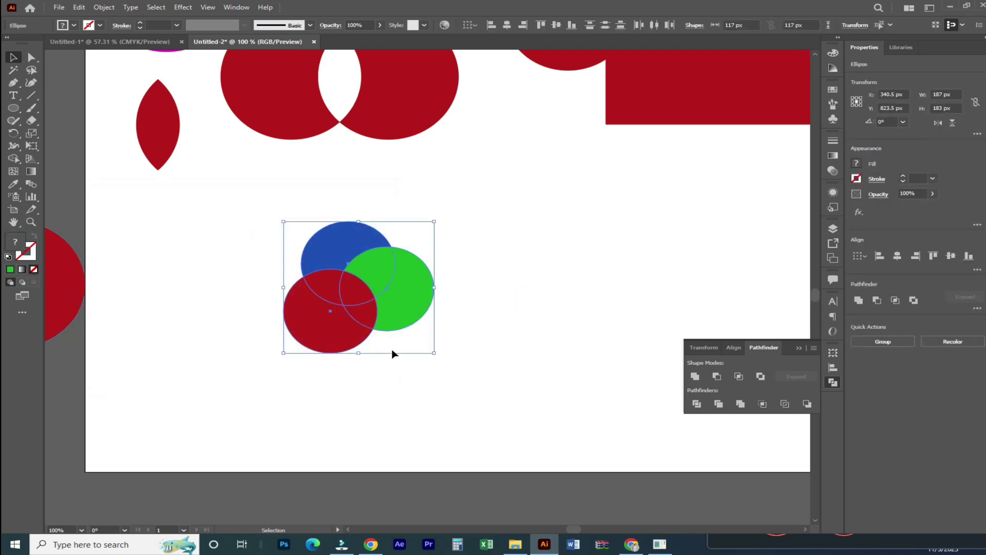
click(366, 367)
drag(337, 333, 346, 338)
click(413, 411)
drag(273, 221, 489, 368)
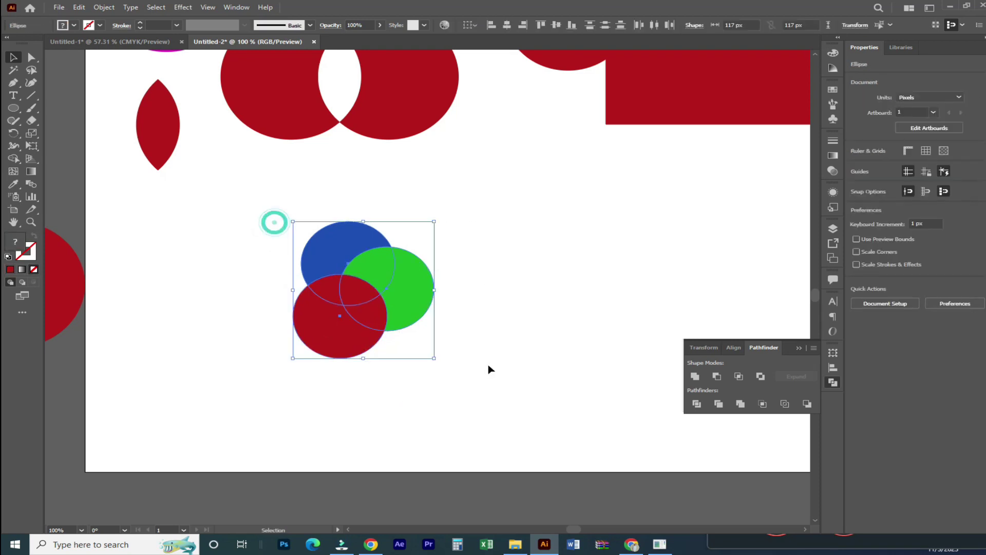
click(719, 404)
click(560, 378)
Step: Ungroup the trimmed circles and move the green, blue and red pieces apart
right_click(399, 294)
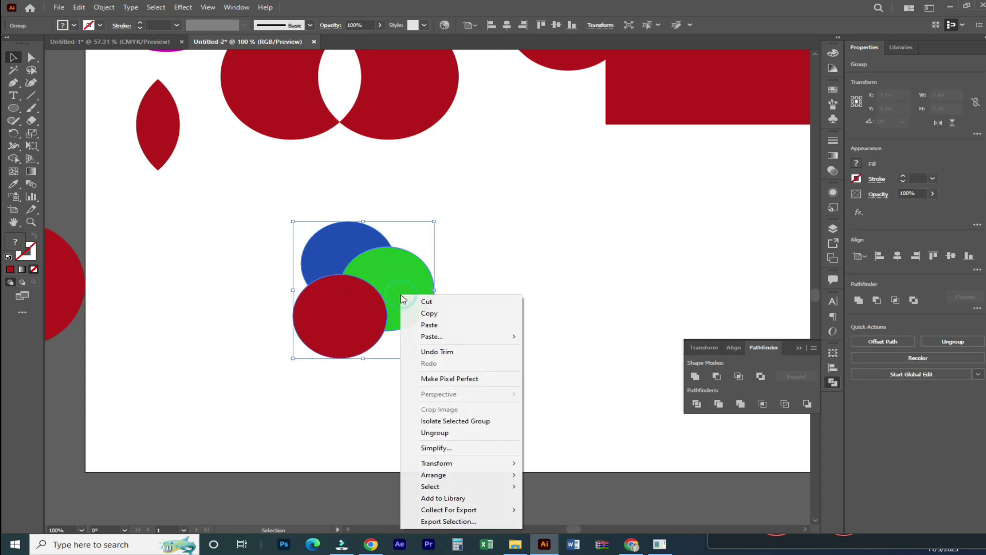
click(428, 433)
click(441, 409)
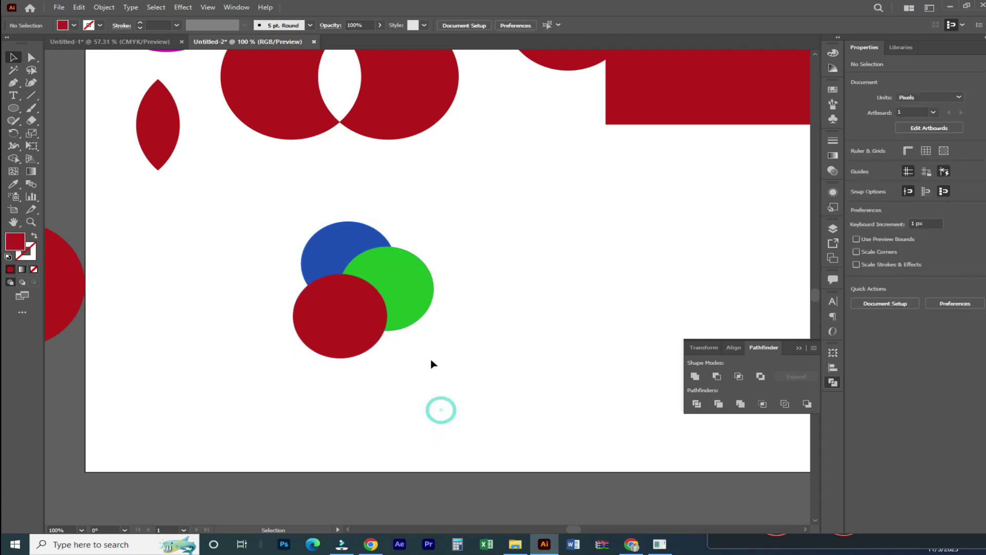
drag(405, 300, 588, 300)
drag(317, 234, 164, 210)
click(263, 223)
drag(304, 311, 257, 358)
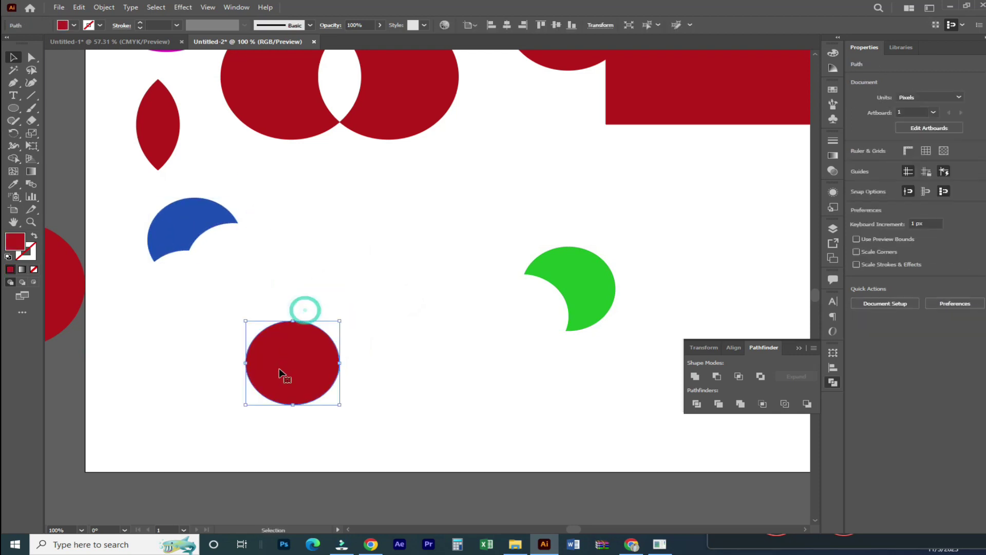
click(480, 375)
Step: Gather the red piece closer to the others and move all three trimmed pieces left together
drag(331, 359, 277, 265)
drag(121, 174, 652, 372)
drag(612, 287, 335, 286)
scroll(533, 360, up, 1)
scroll(440, 359, down, 5)
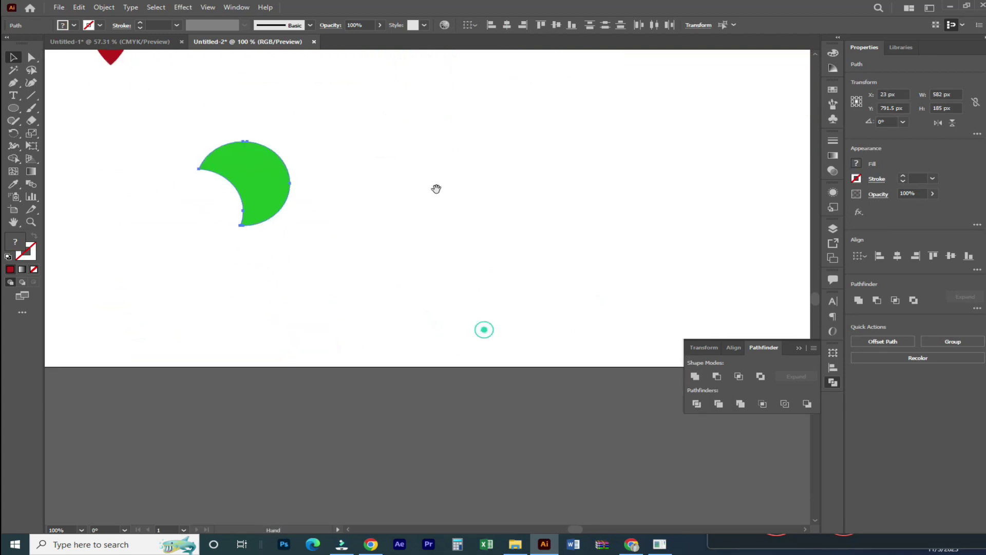
Step: Move the single red circle from below the artboard onto its empty lower right area
key(ctrl+minus)
key(ctrl+minus)
key(ctrl+minus)
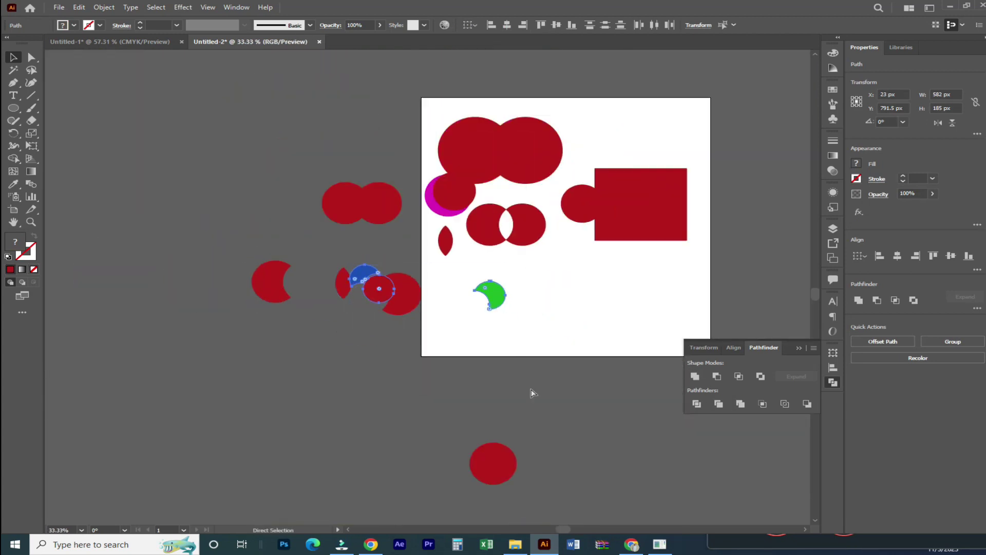
drag(498, 457, 601, 302)
drag(608, 303, 352, 360)
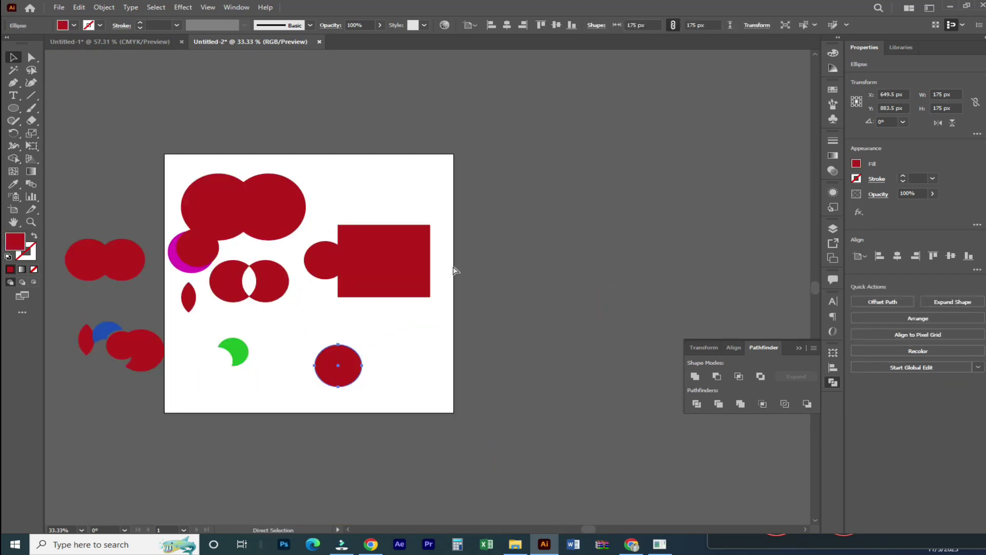
Step: Duplicate the red circle about 112 px to the right, overlapping the original, and merge both with Pathfinder
key(ctrl+plus)
key(ctrl+plus)
click(521, 262)
drag(402, 309, 463, 309)
drag(378, 233, 517, 327)
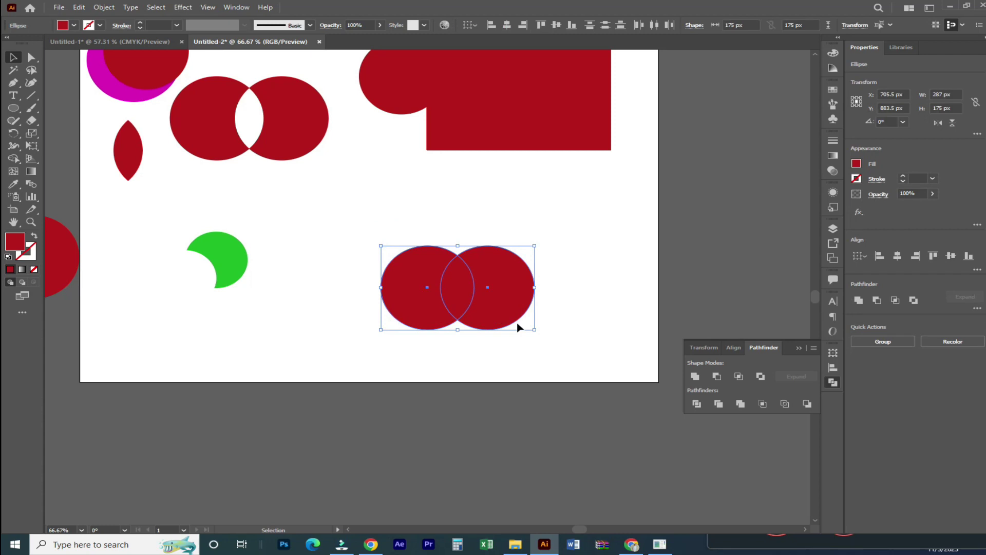
click(740, 404)
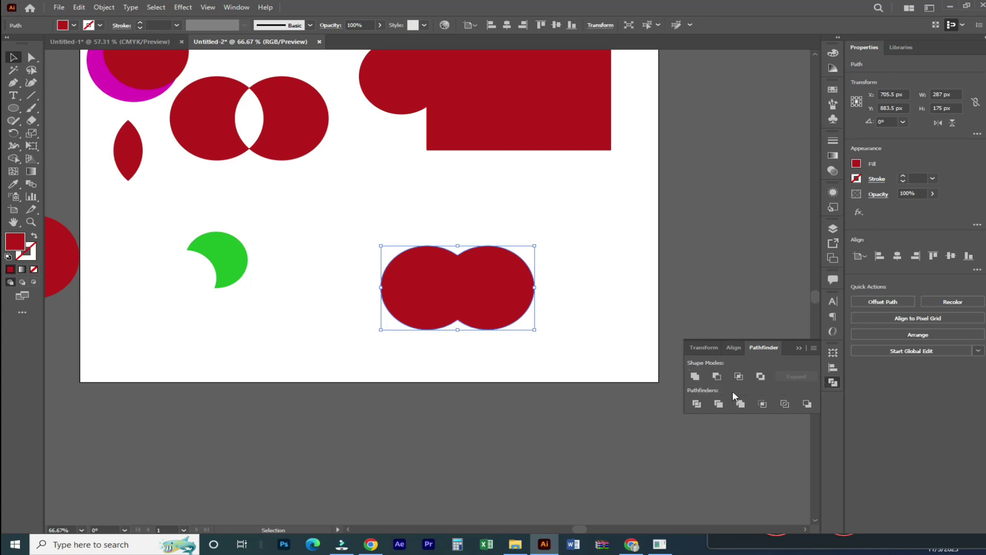
Step: Undo the Pathfinder merge and separate the two red circles on the artboard's empty lower area
key(ctrl+z)
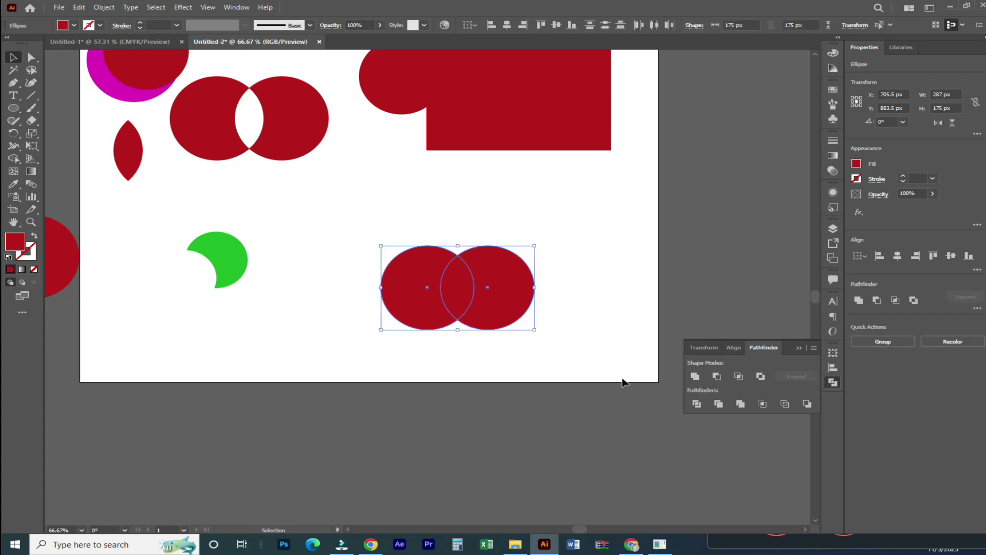
click(623, 377)
drag(414, 288, 445, 316)
key(ctrl+z)
click(497, 340)
click(509, 326)
drag(580, 317, 519, 322)
drag(421, 317, 486, 329)
click(488, 330)
key(ctrl+z)
key(ctrl+z)
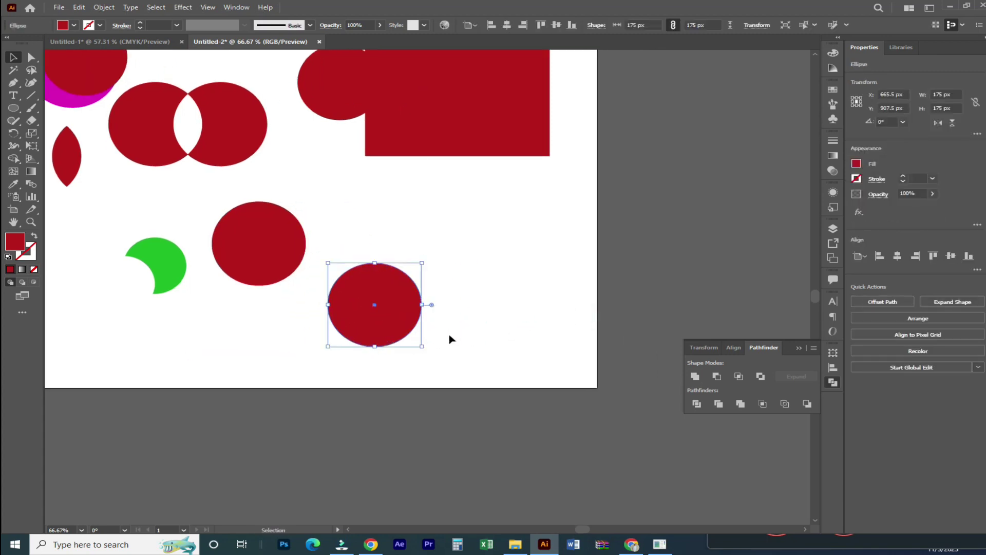
Step: Duplicate the lower red circle about 111 px to the right, overlapping the original, and crop both with Pathfinder Crop
click(451, 338)
drag(417, 326, 477, 329)
drag(330, 235, 483, 357)
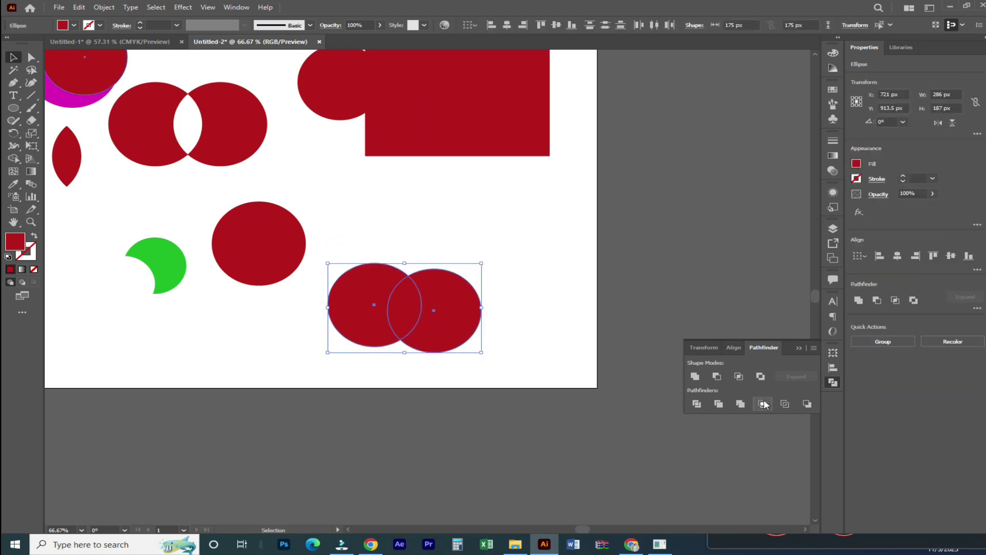
click(760, 404)
click(538, 358)
drag(404, 315, 433, 293)
click(446, 337)
click(430, 298)
Step: Undo the crop and the duplication to return to the single lower red circle
key(ctrl+z)
key(ctrl+z)
key(ctrl+z)
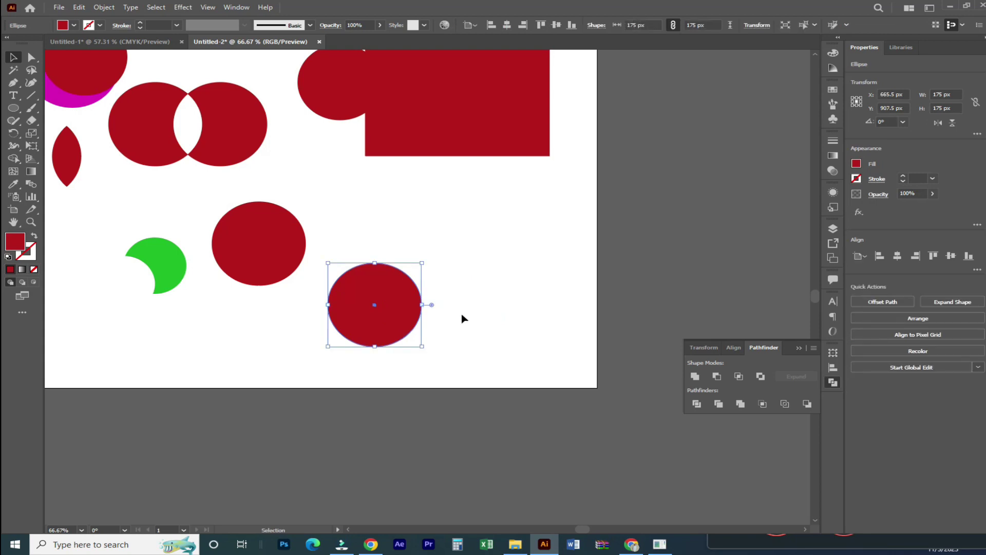
Step: Duplicate the lower red circle about 105 px to the right, overlapping the original, and apply Pathfinder Outline to both
click(461, 314)
drag(394, 308, 473, 311)
click(504, 356)
drag(385, 254, 494, 339)
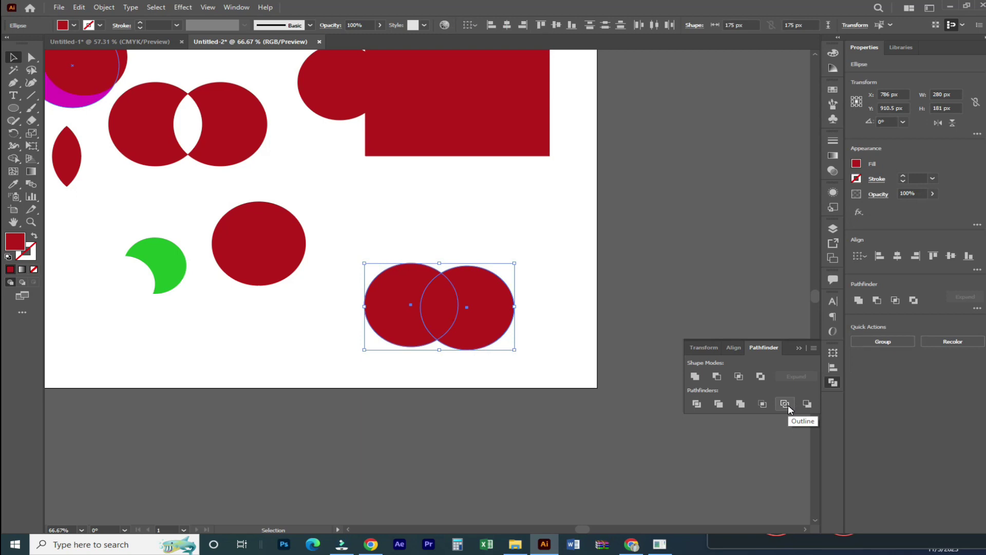
click(786, 404)
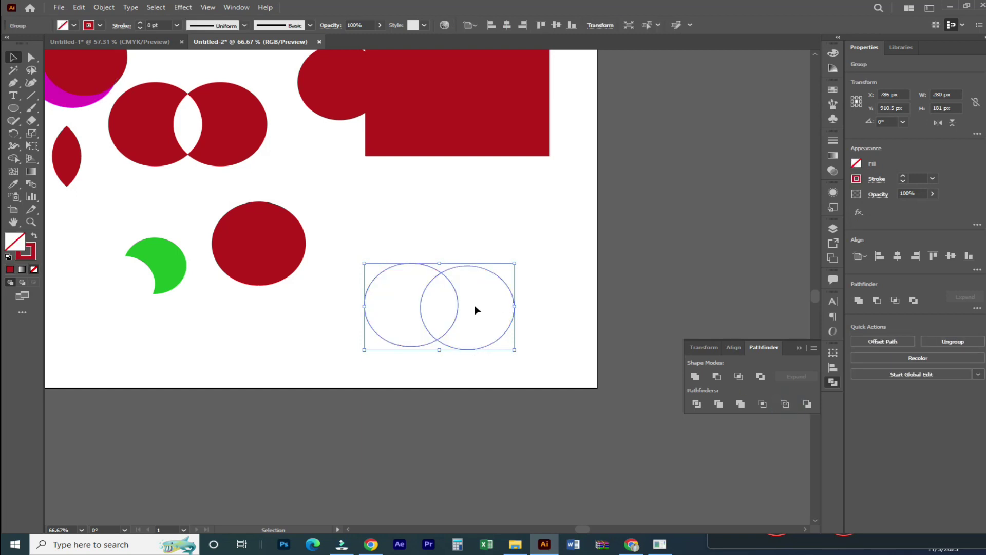
Step: Move the outlined circles about 30 px to the right and ungroup them
click(517, 325)
drag(530, 251, 335, 366)
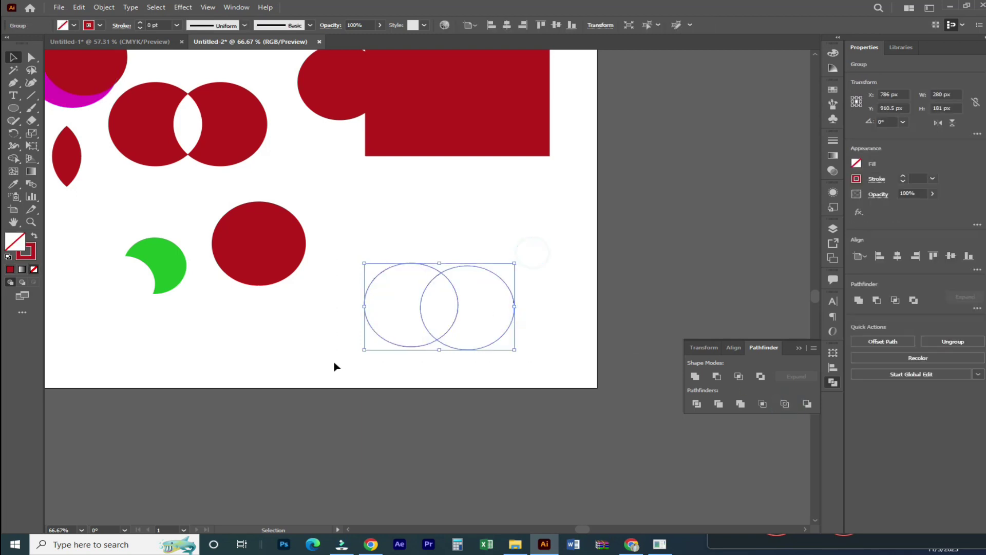
click(611, 374)
drag(514, 306, 530, 305)
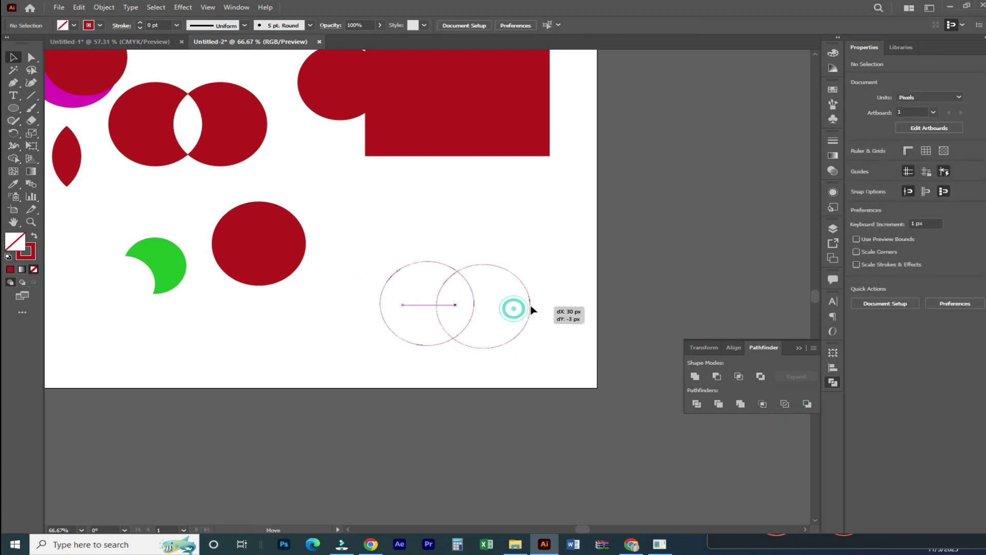
right_click(530, 305)
click(570, 210)
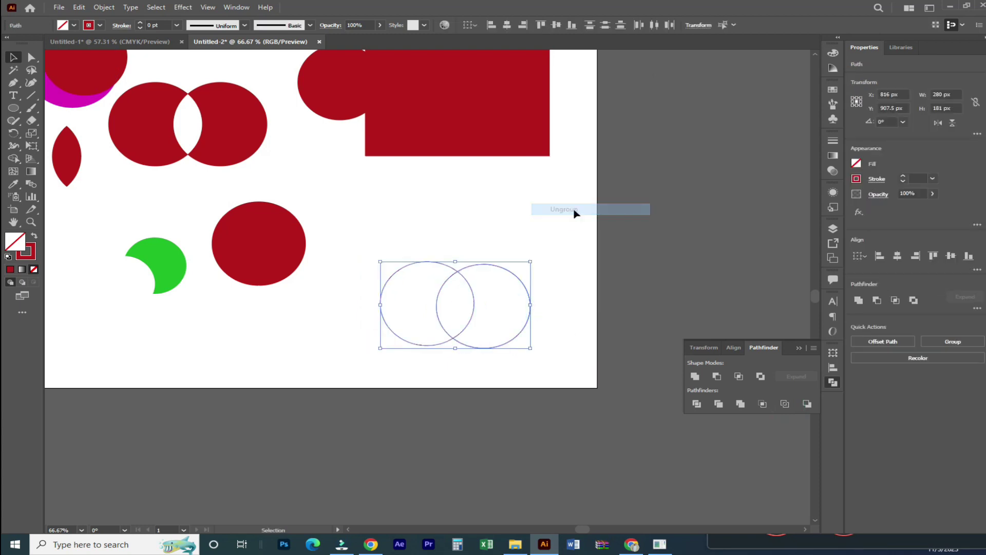
Step: Pull the outer right and left arcs away from the central lens outline
click(574, 296)
drag(530, 306, 584, 305)
drag(404, 338, 316, 340)
click(488, 365)
Step: Set the stroke weight of the two arcs forming the central lens to 9 pt
drag(440, 253, 485, 384)
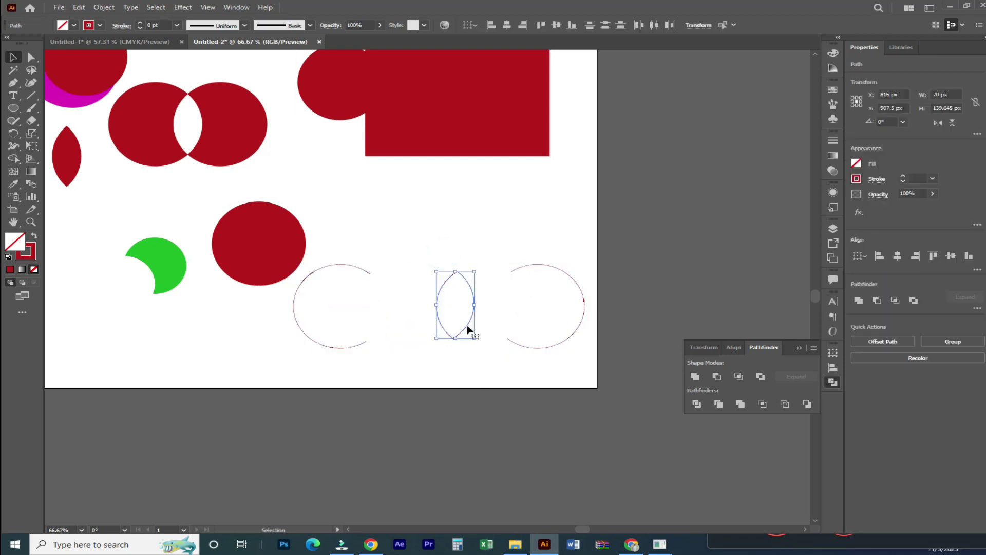
text(9)
key(Return)
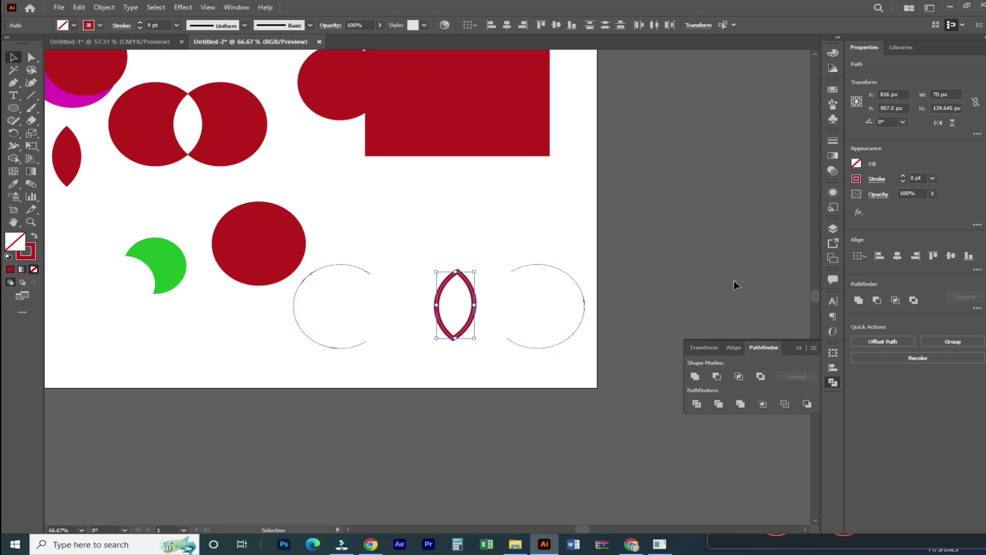
Step: Delete the lens and both outer arcs left from the outlined circles
click(656, 282)
drag(334, 226, 576, 364)
key(Delete)
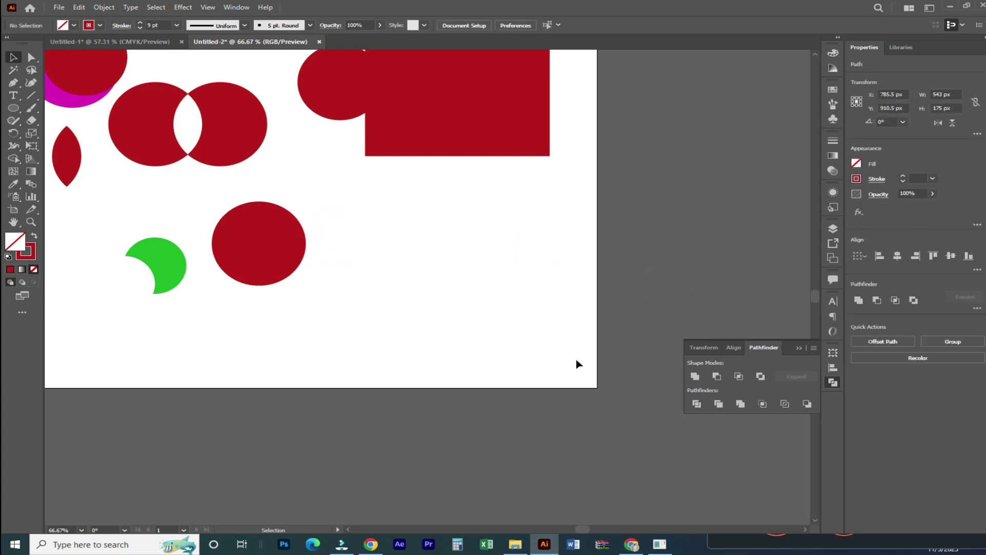
Step: Move the remaining red circle down and right, and duplicate it about 122 px to the right, overlapping the original
drag(270, 257, 396, 279)
drag(389, 314, 384, 313)
drag(328, 281, 344, 280)
click(438, 335)
drag(312, 242, 358, 281)
key(ctrl+z)
Step: Try Pathfinder Minus Back on the two overlapping red circles
click(381, 345)
drag(290, 213, 372, 294)
click(807, 404)
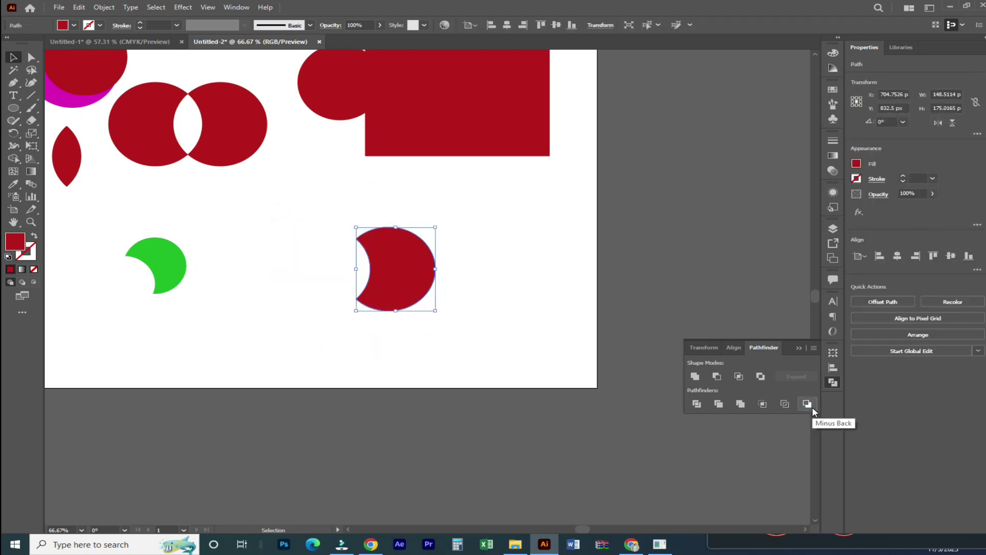
key(ctrl+z)
Step: Change the fill of the left overlapping circle to green #3BB51D
click(452, 357)
click(317, 287)
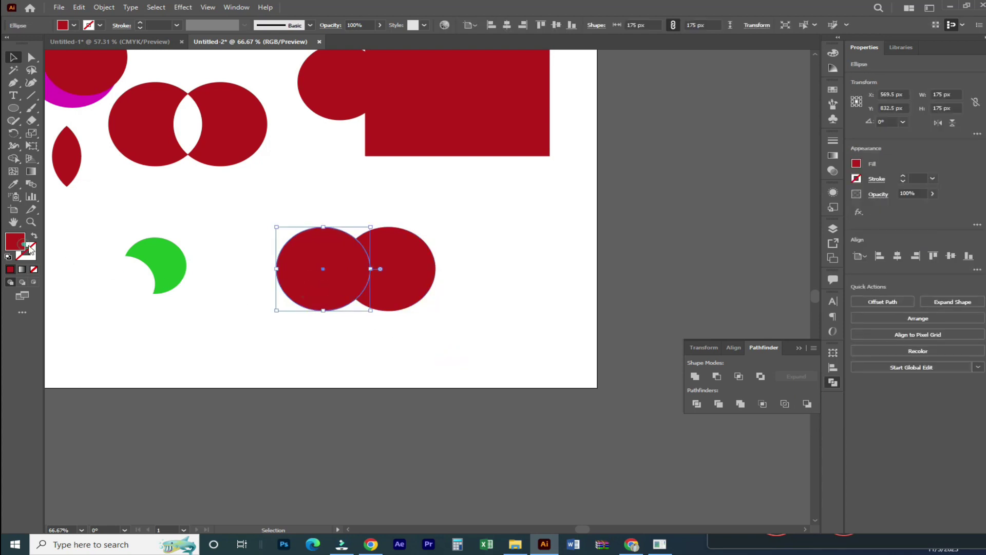
double_click(19, 242)
click(255, 314)
click(365, 224)
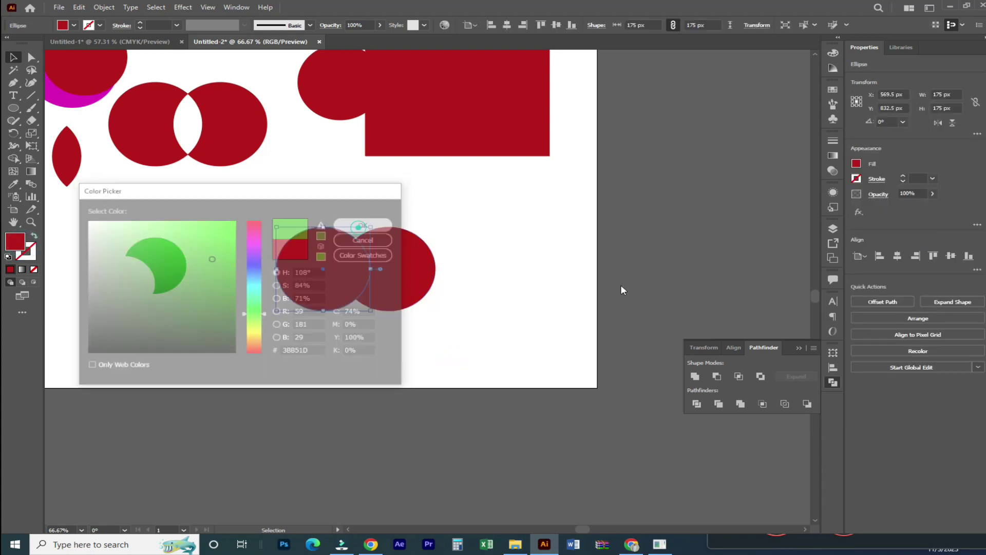
Step: Subtract the green back circle from the red front circle with Pathfinder Minus Back, leaving nothing selected
click(620, 285)
drag(259, 210, 456, 324)
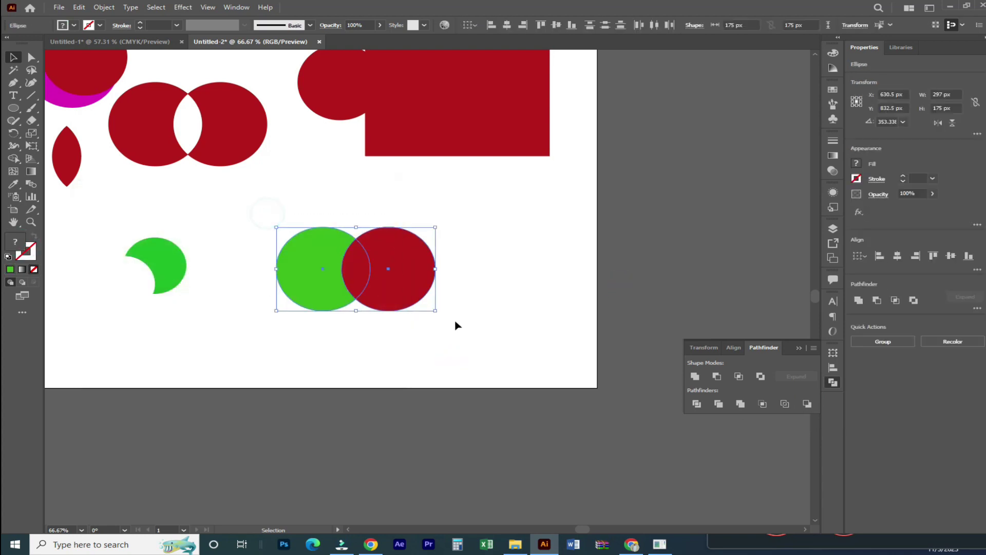
click(807, 403)
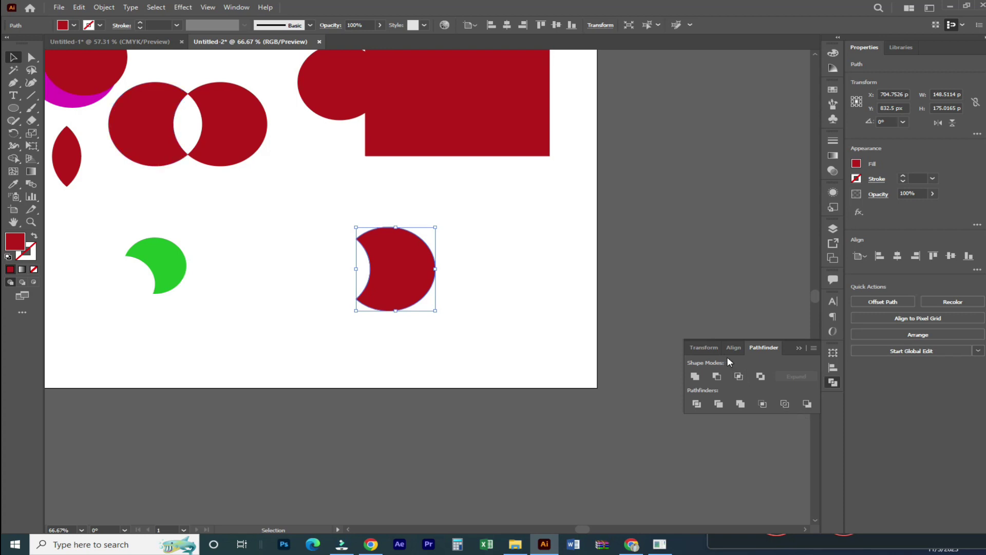
key(ctrl+minus)
key(ctrl+minus)
key(ctrl+minus)
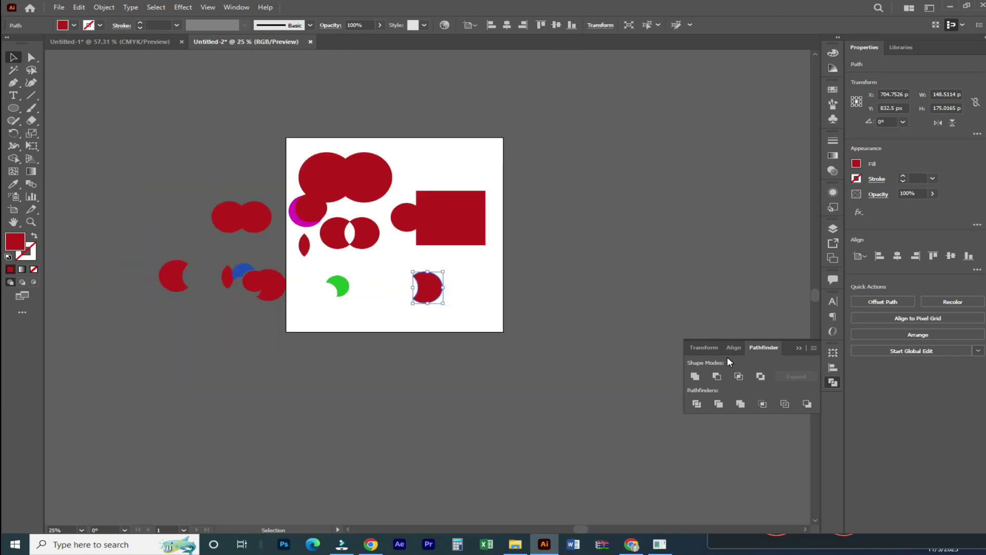
click(601, 242)
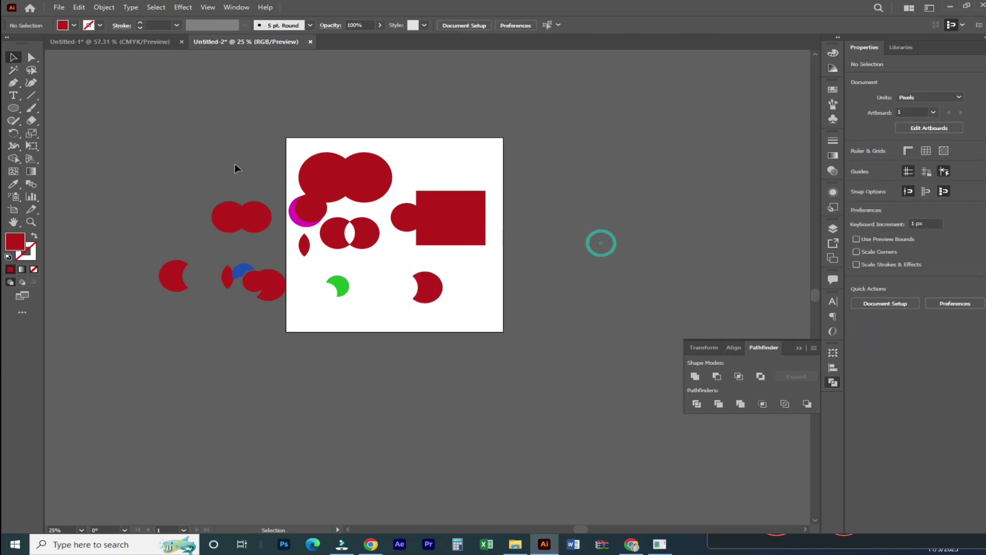